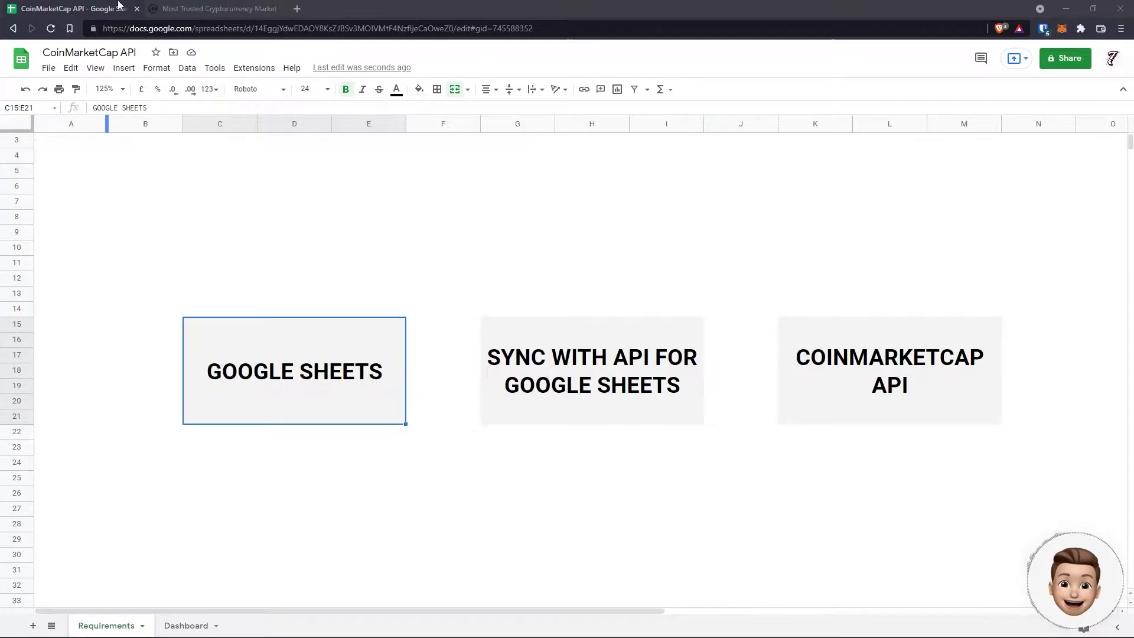
# Review the three requirement boxes on the Requirements sheet and look at the CoinMarketCap API website
pyautogui.click(102, 7)
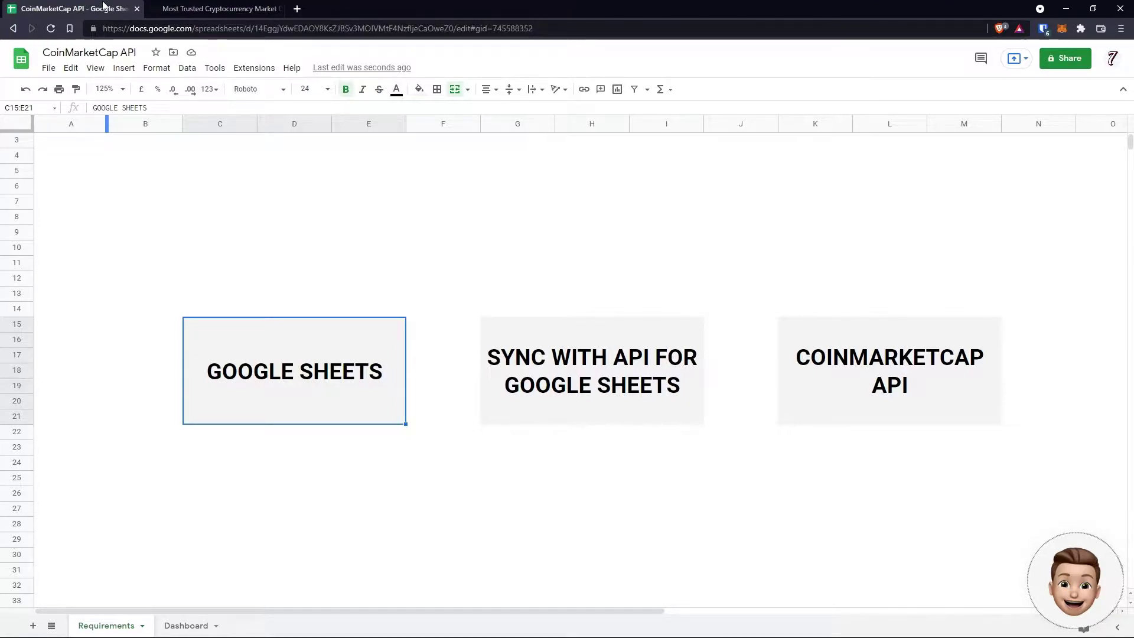
pyautogui.click(530, 336)
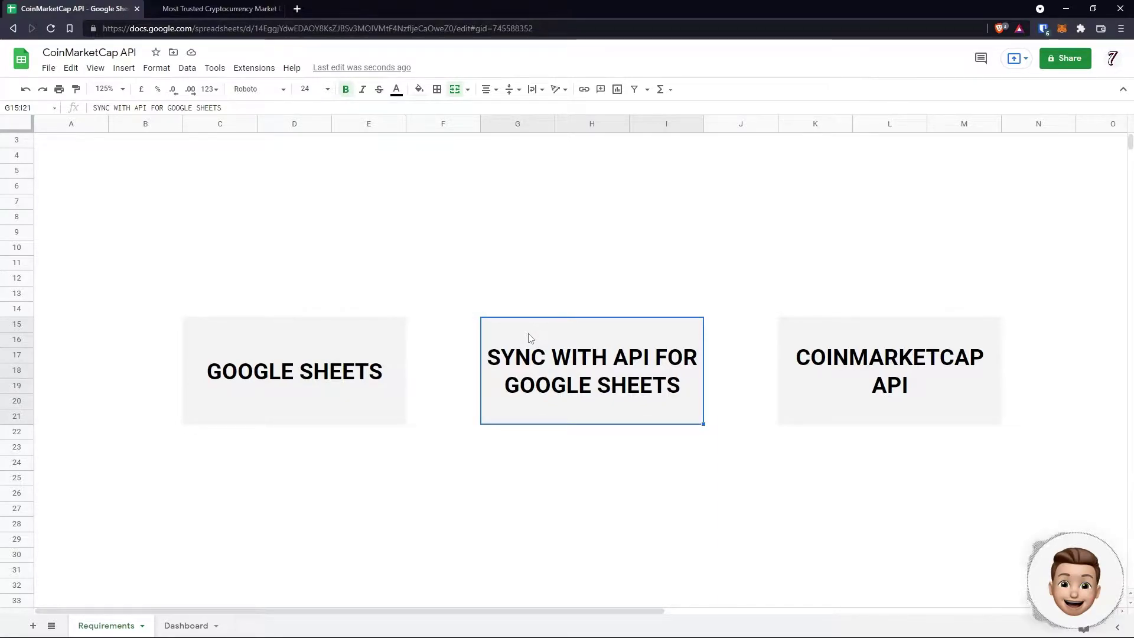
pyautogui.click(824, 322)
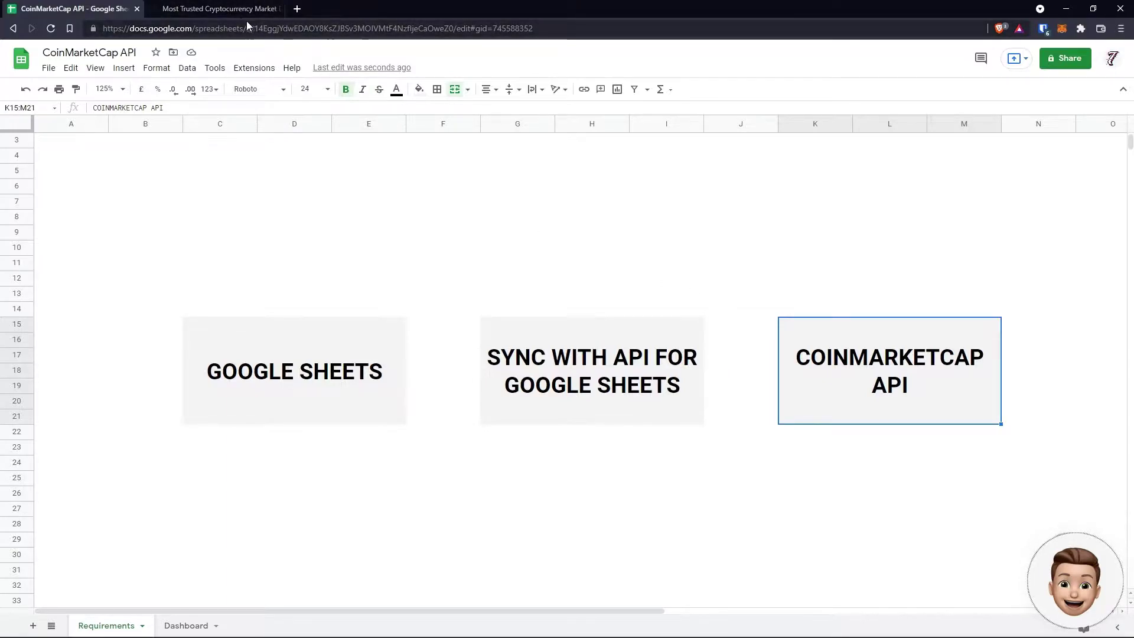
pyautogui.click(227, 9)
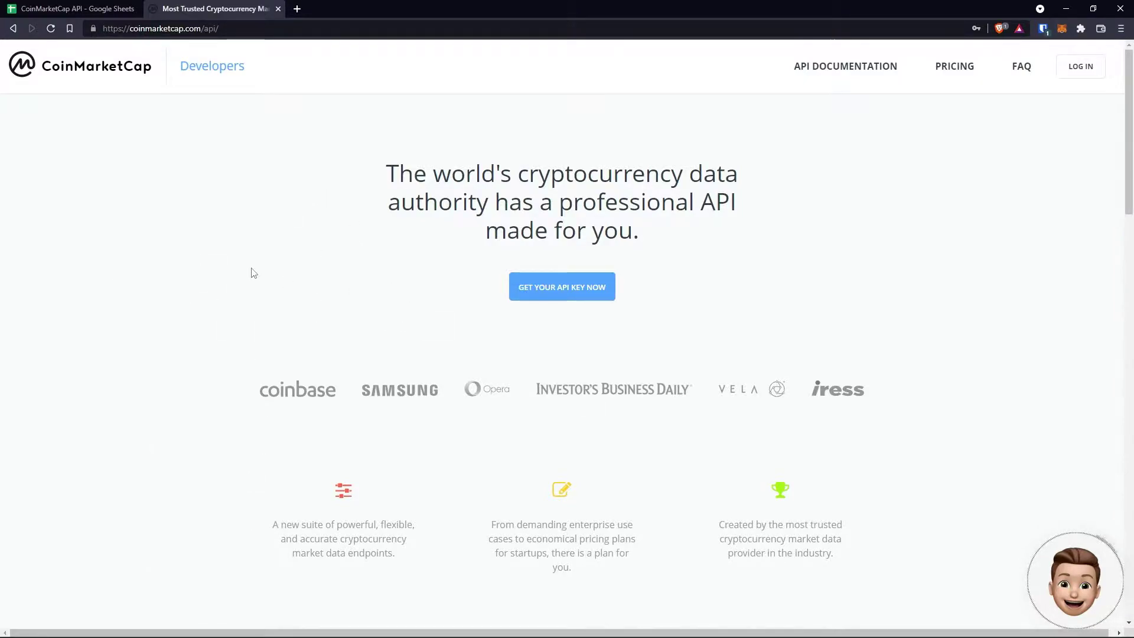
pyautogui.click(89, 11)
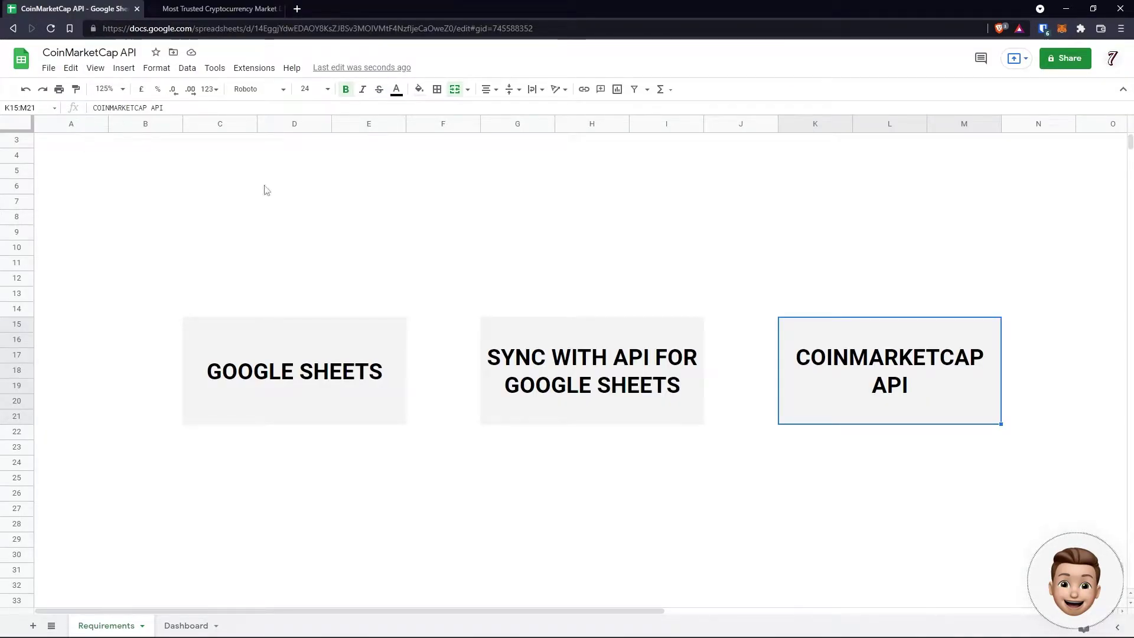
pyautogui.click(518, 405)
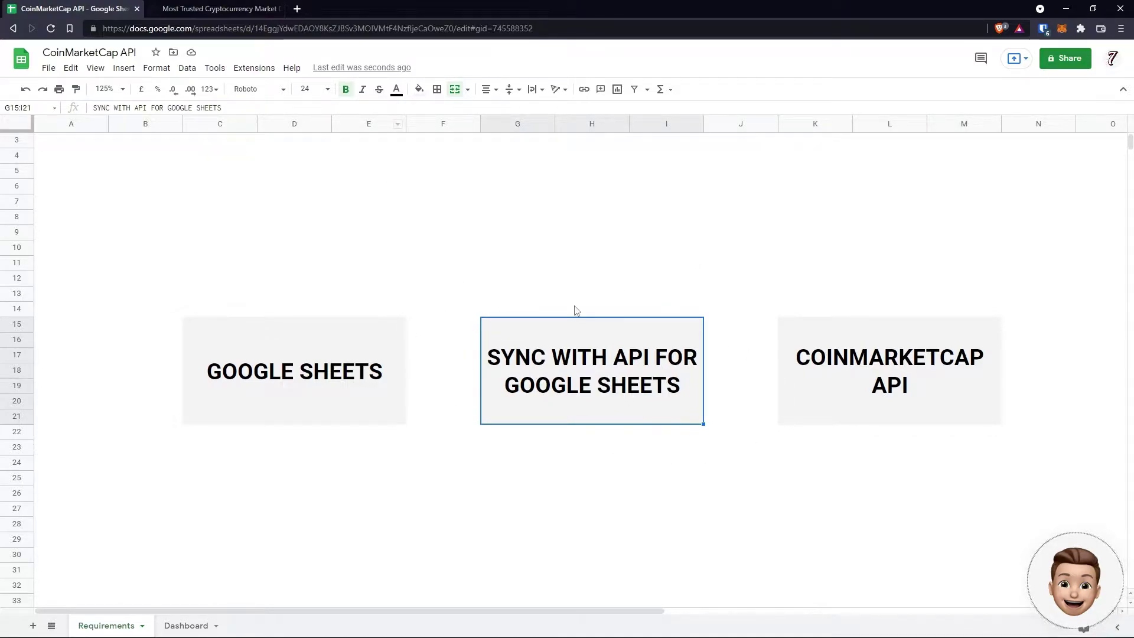
pyautogui.click(854, 378)
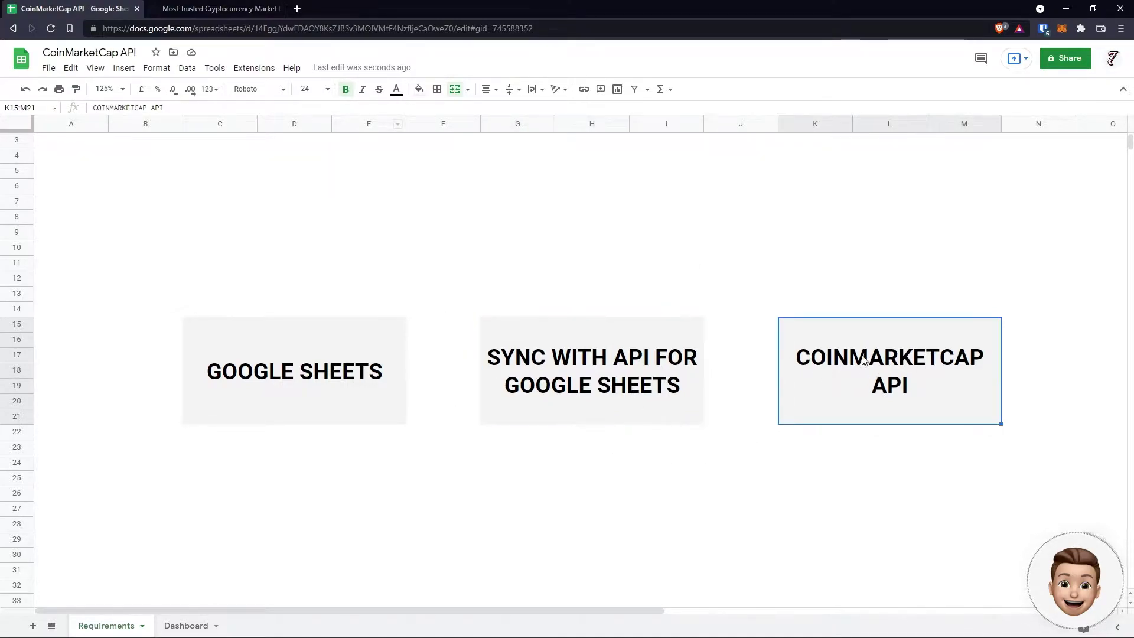
pyautogui.click(584, 360)
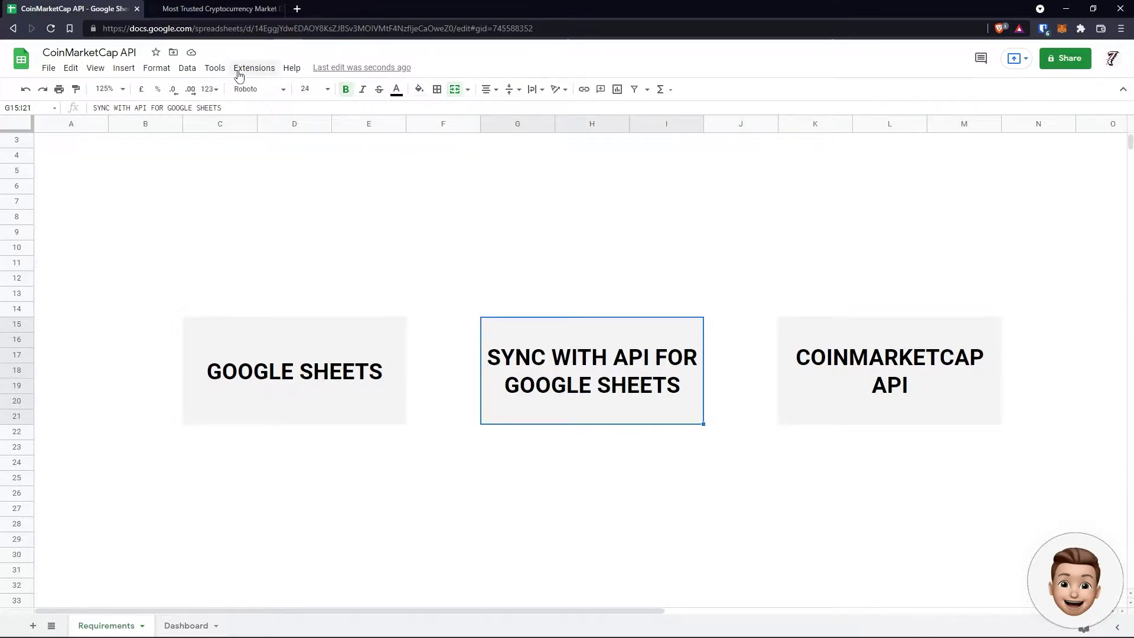
# Search the Google Workspace Marketplace for "sync" and view the SyncWith | API | Import Exported JSON add-on's listing
pyautogui.click(239, 72)
pyautogui.moveTo(245, 89)
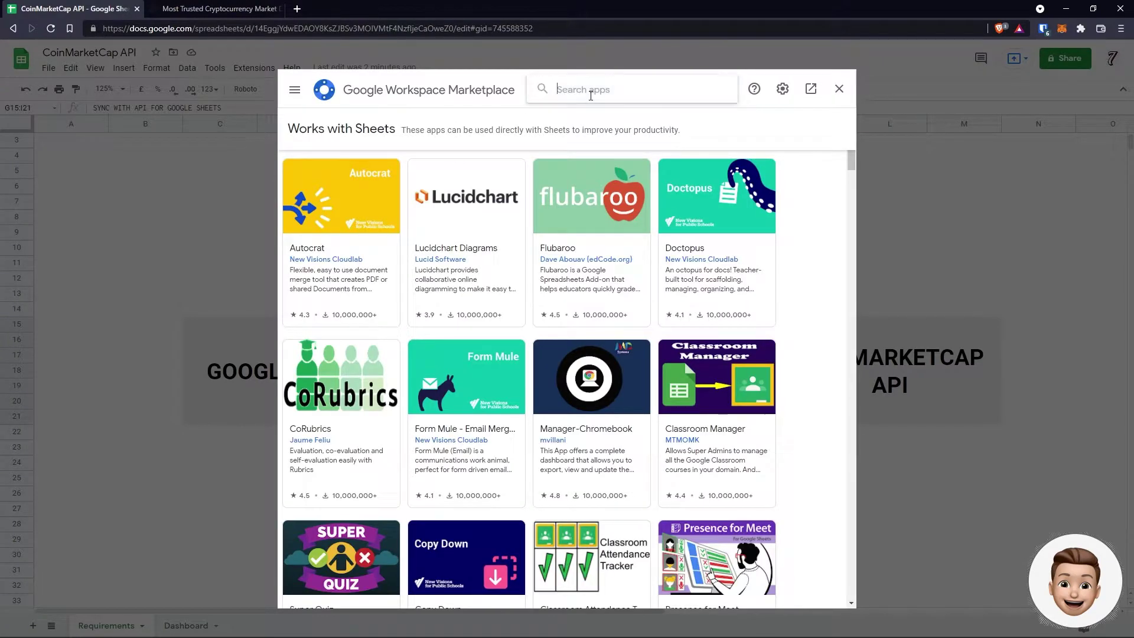
pyautogui.write('sync')
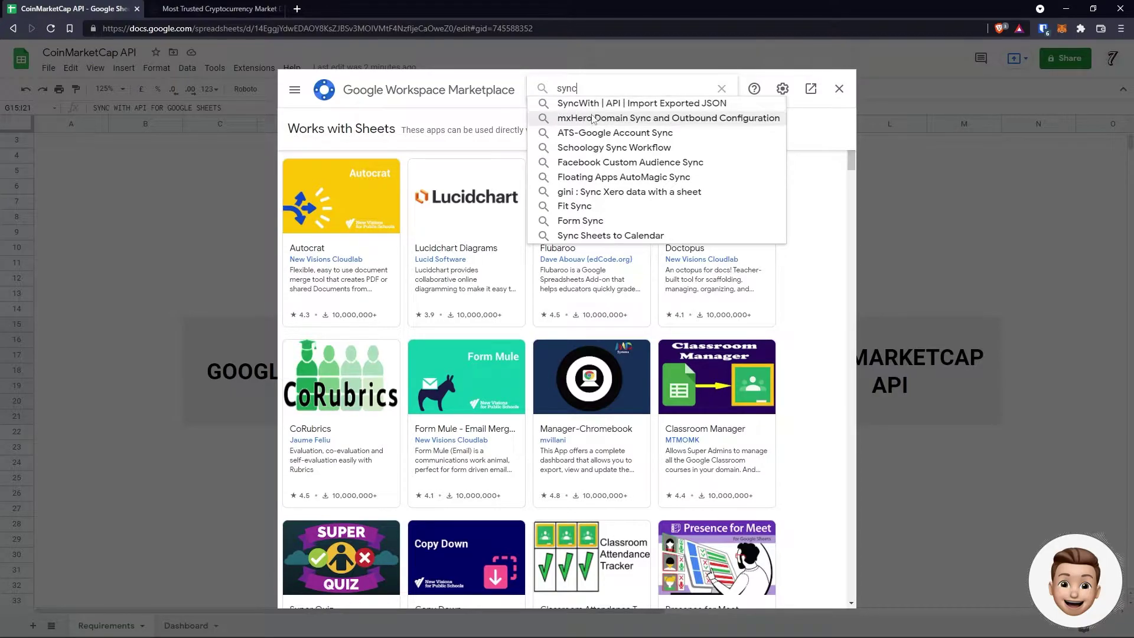
pyautogui.click(707, 104)
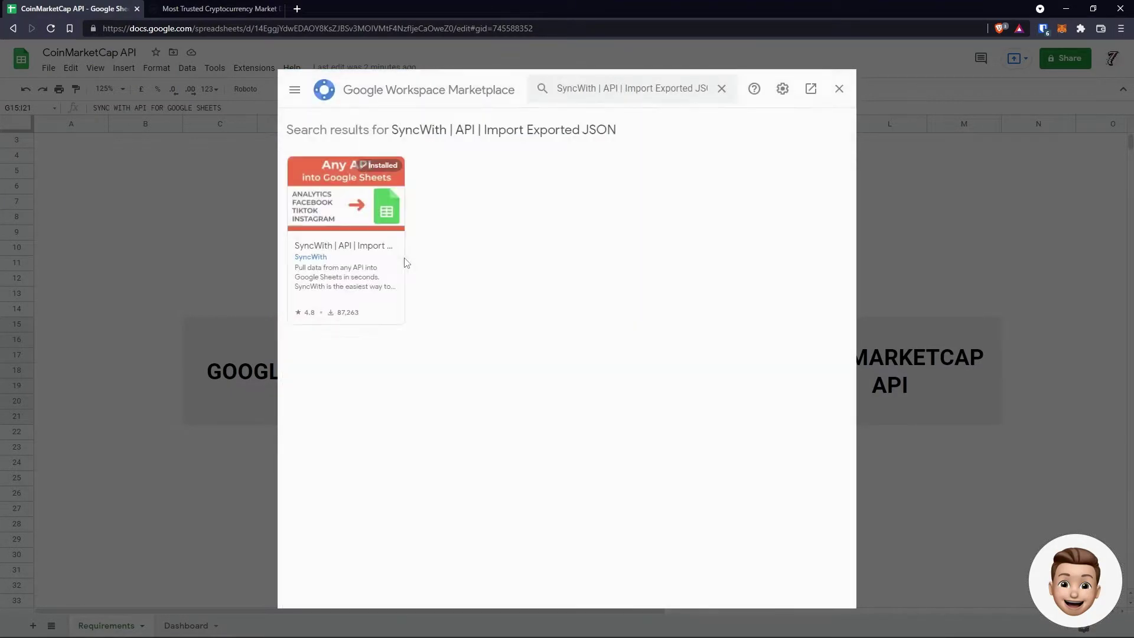
pyautogui.click(346, 211)
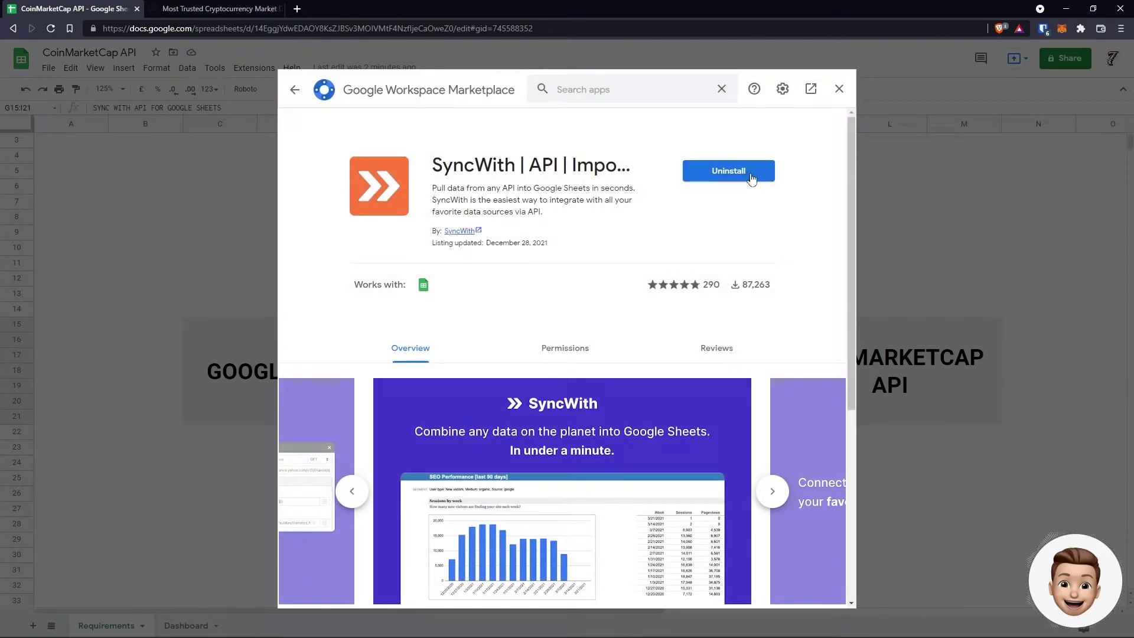
pyautogui.click(730, 171)
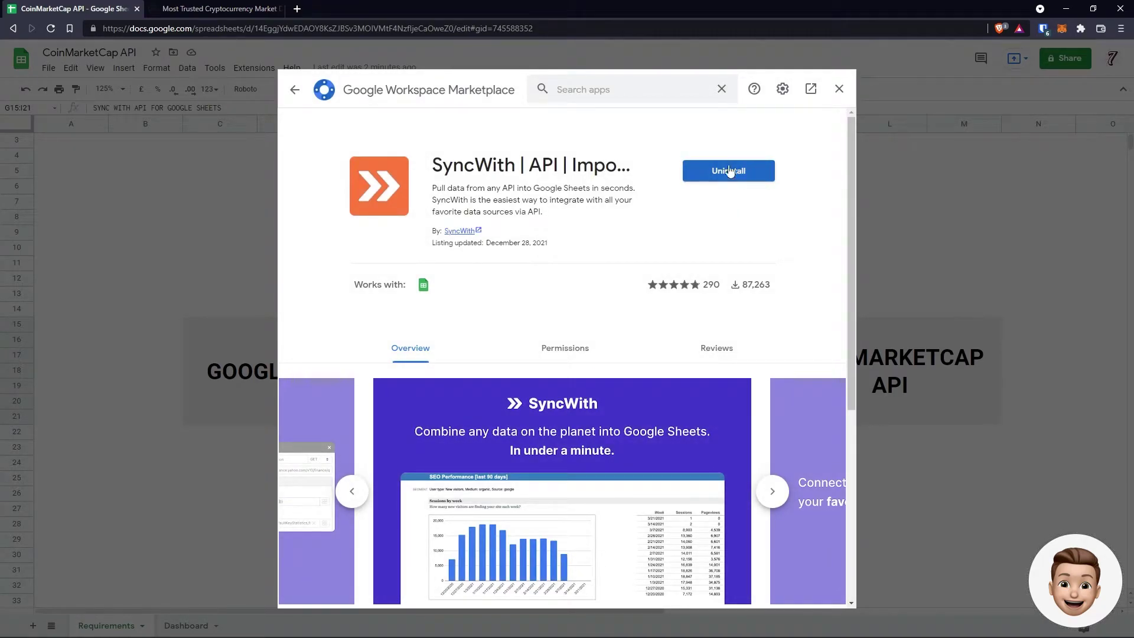
pyautogui.click(839, 90)
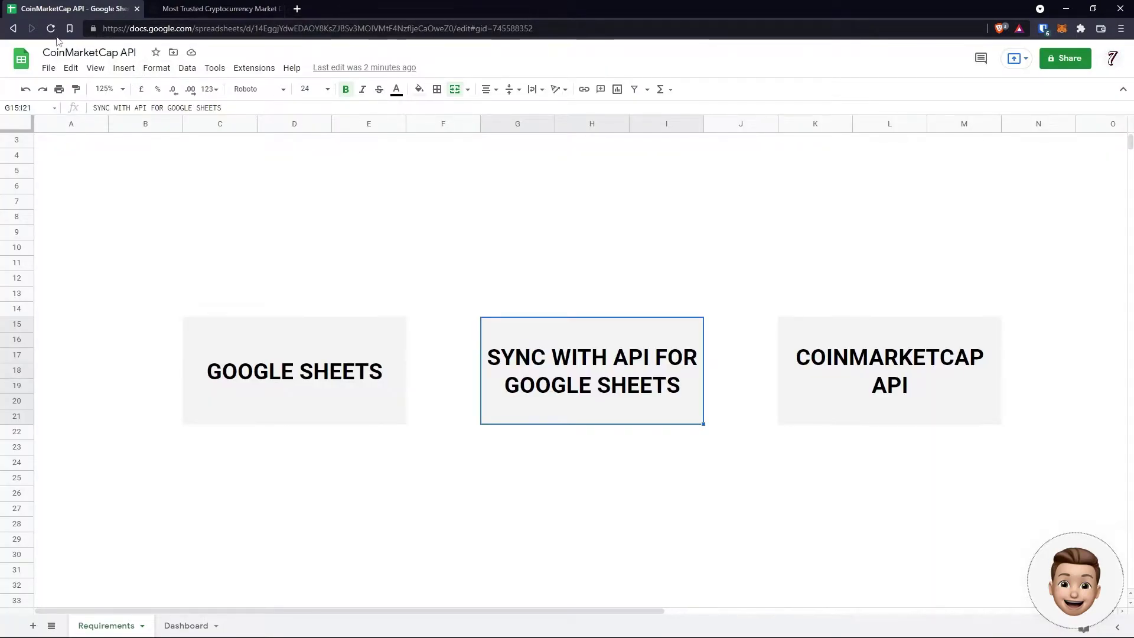
# Open the connection manager of the SyncWith | API | Import Exported JSON add-on
pyautogui.click(254, 68)
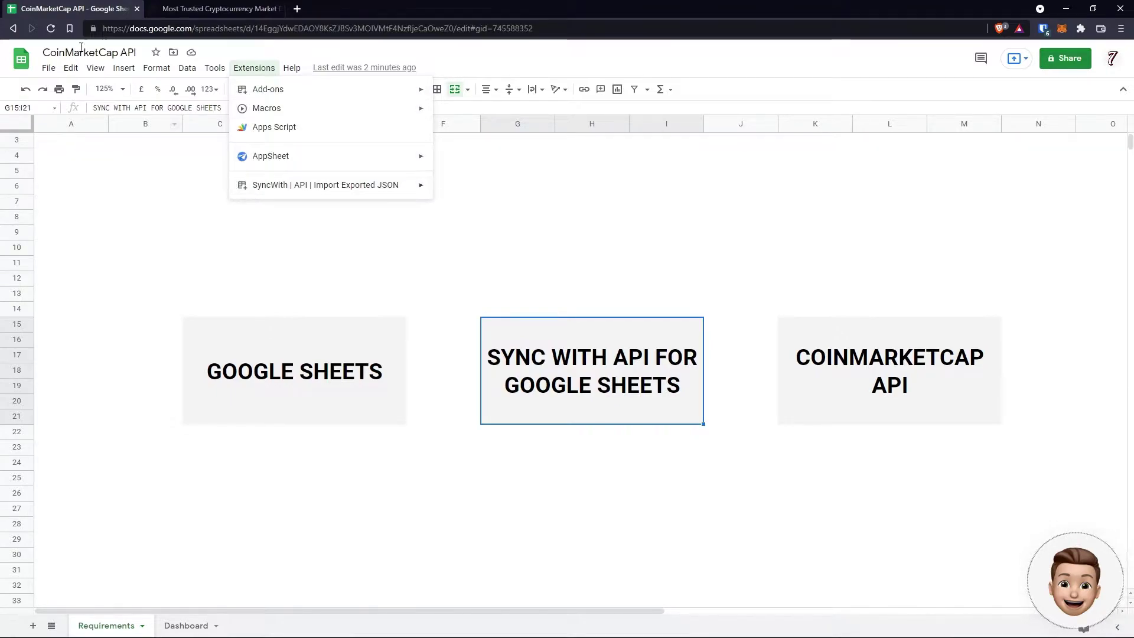
pyautogui.click(254, 68)
pyautogui.click(254, 68)
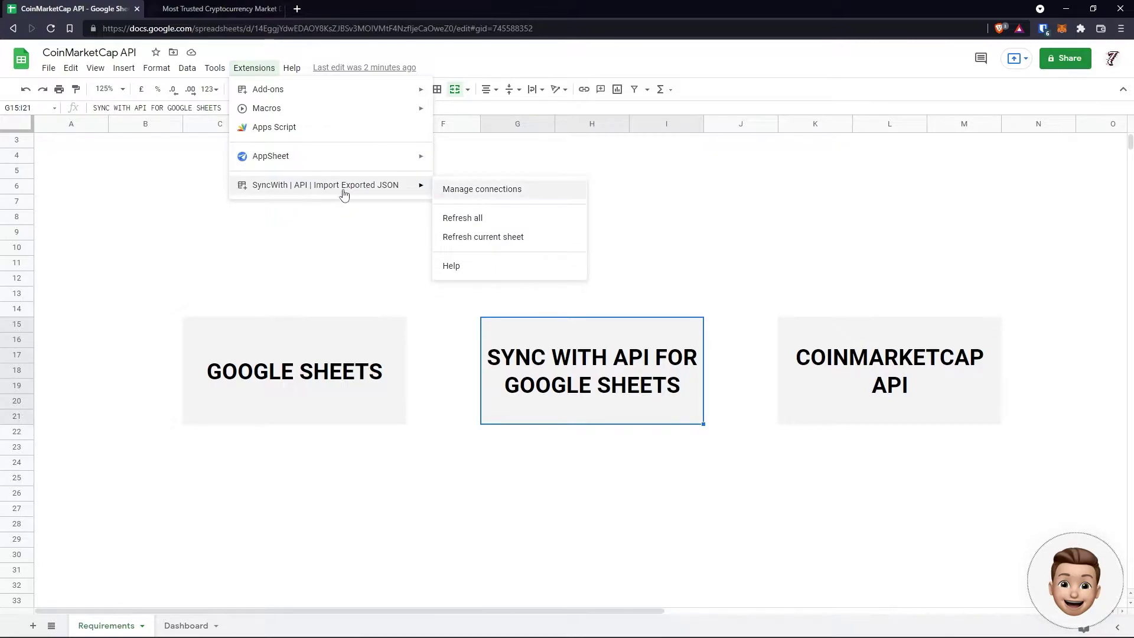
pyautogui.click(473, 189)
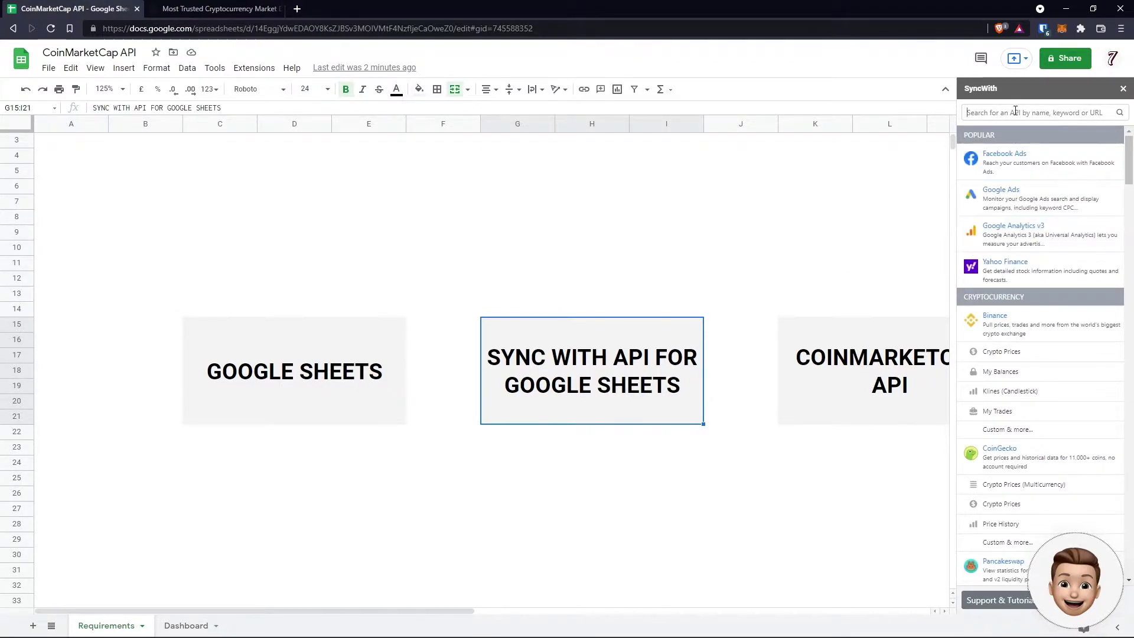
# Search the SyncWith connectors for "coinmarketcap" and start a connection with CoinMarketCap's Crypto Prices connector
pyautogui.scroll(-1, 994, 316)
pyautogui.scroll(-4, 995, 319)
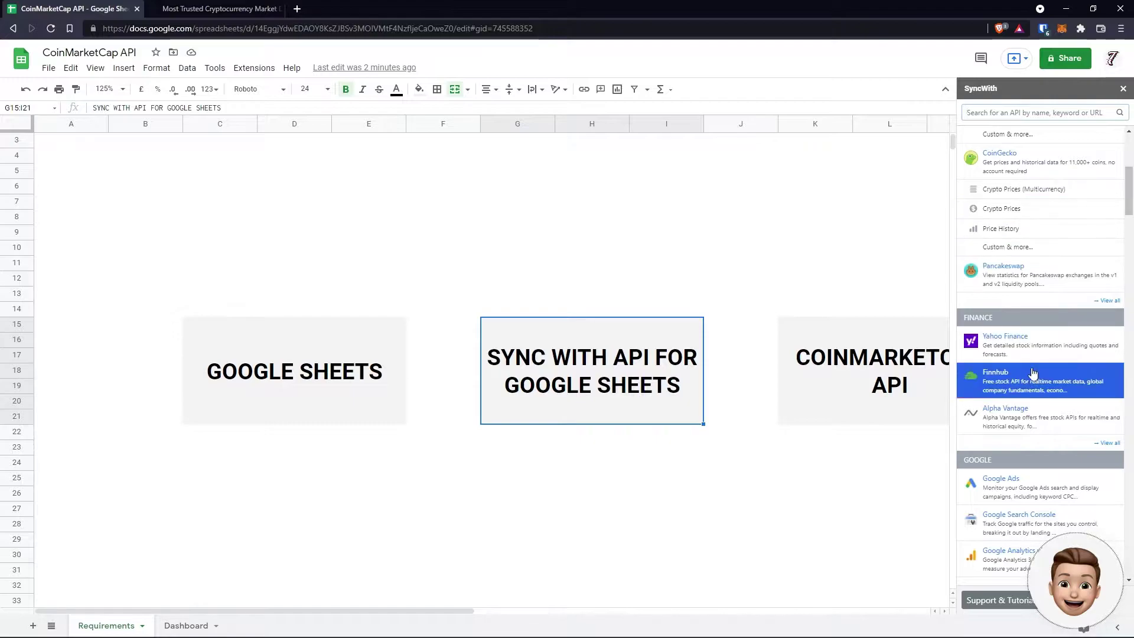
pyautogui.scroll(5, 1004, 284)
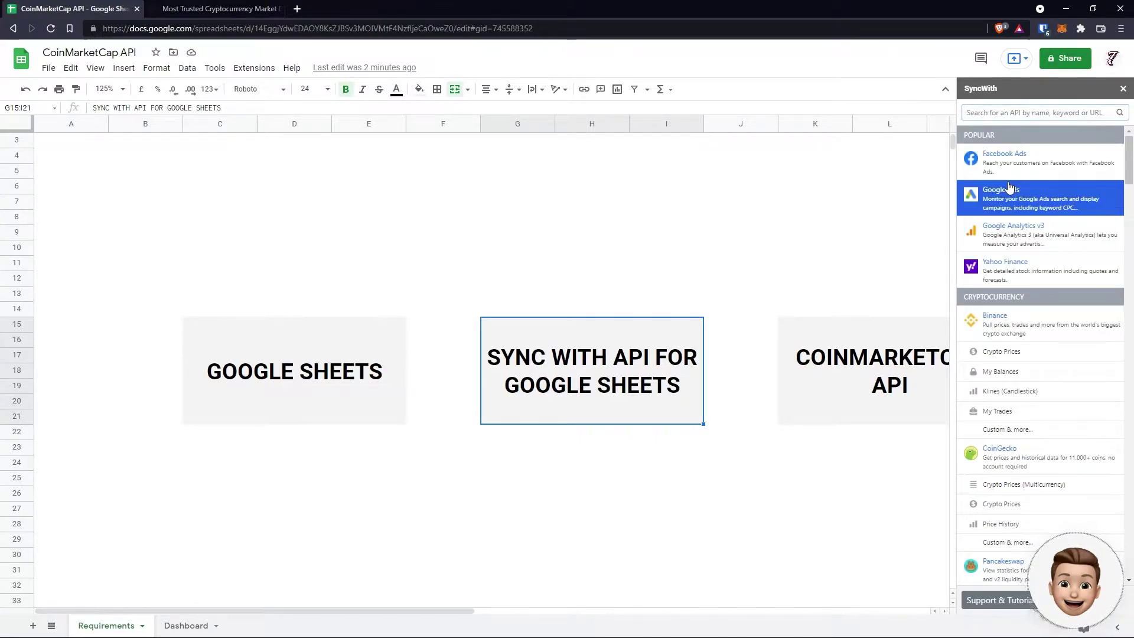
pyautogui.write('coinmar')
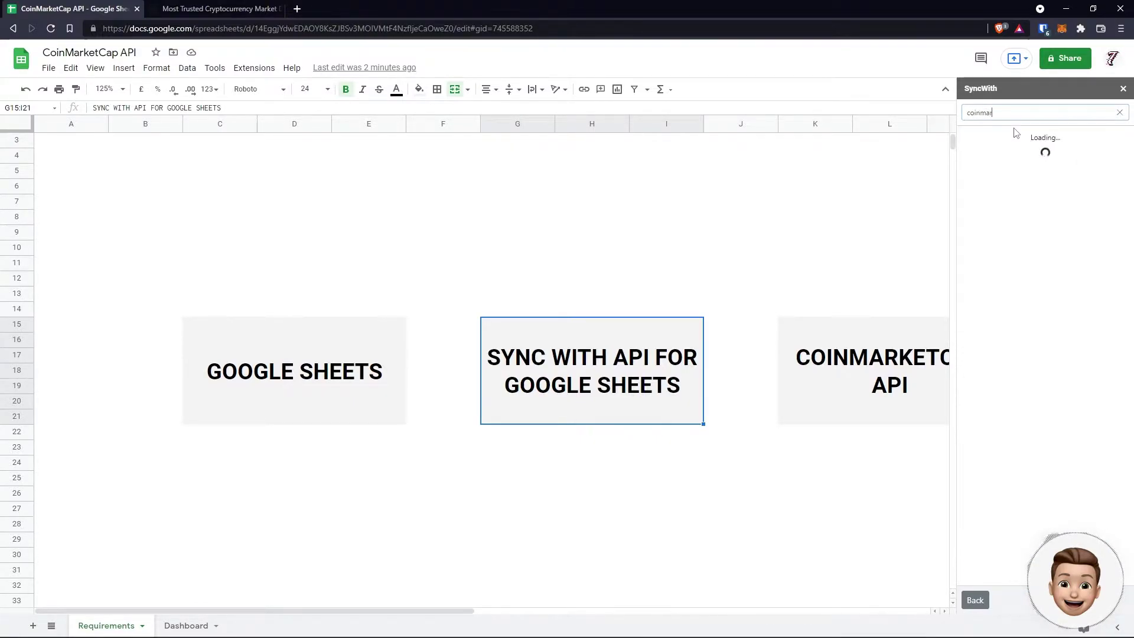
pyautogui.write('ketcap')
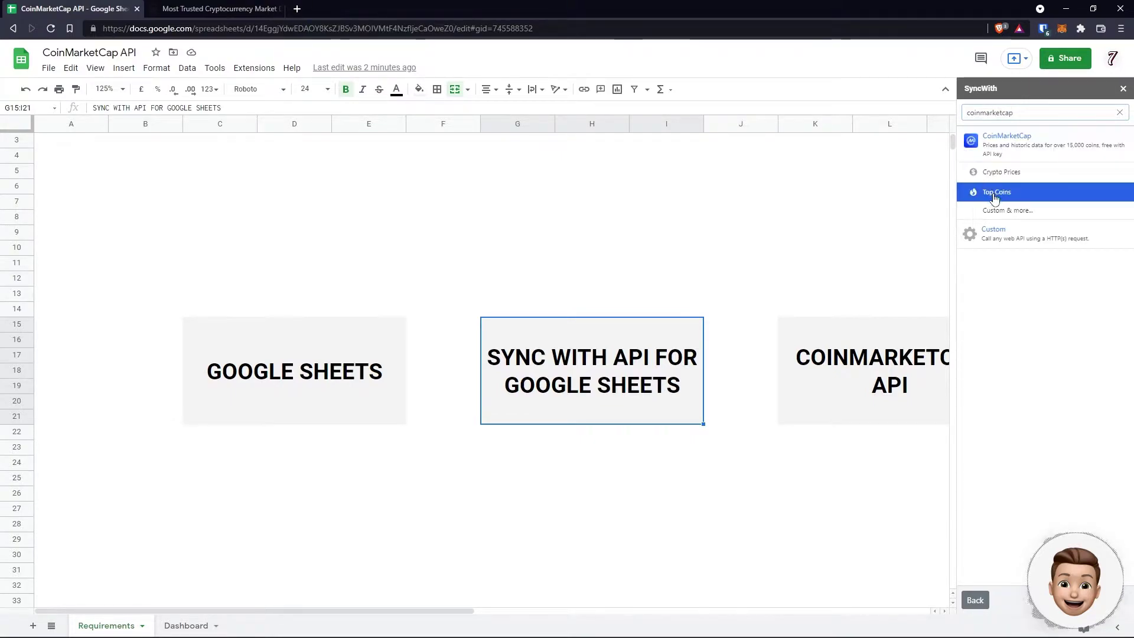
pyautogui.click(996, 144)
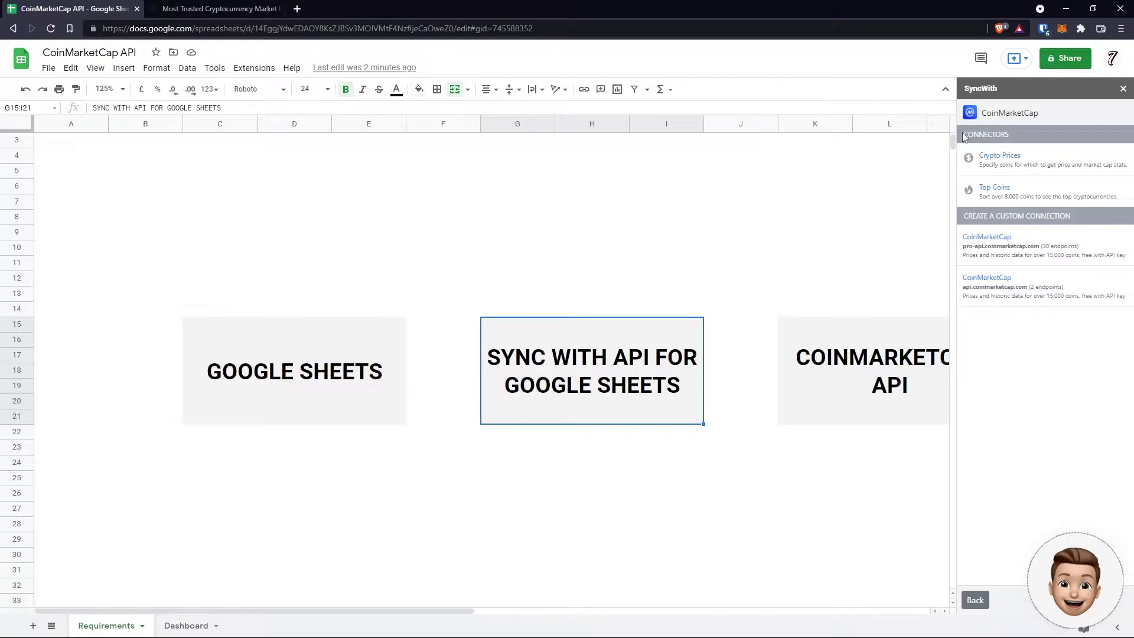
pyautogui.moveTo(965, 135); pyautogui.dragTo(1006, 134)
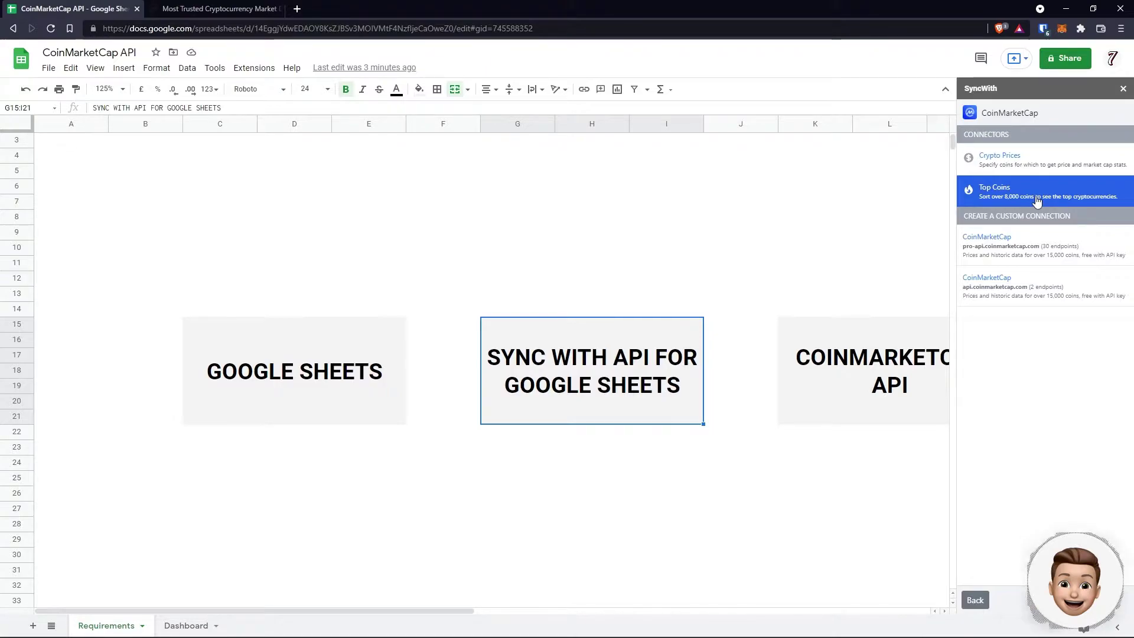
pyautogui.click(992, 159)
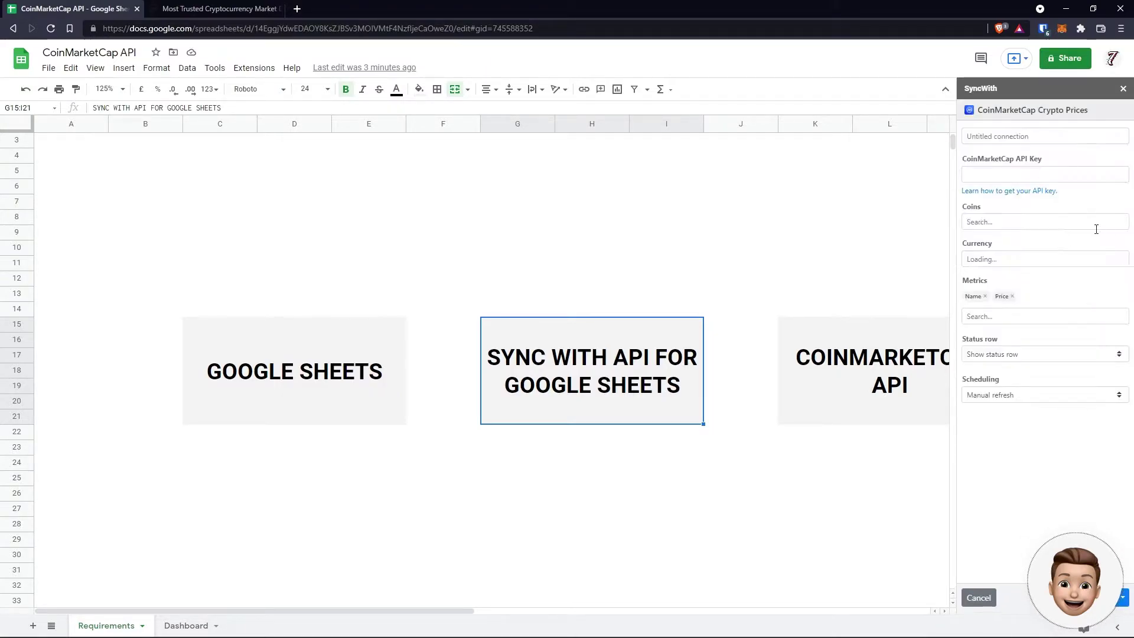
# Name the connection CoinMarketCapAPI and paste the API key into the CoinMarketCap API Key field
pyautogui.click(1040, 142)
pyautogui.click(972, 158)
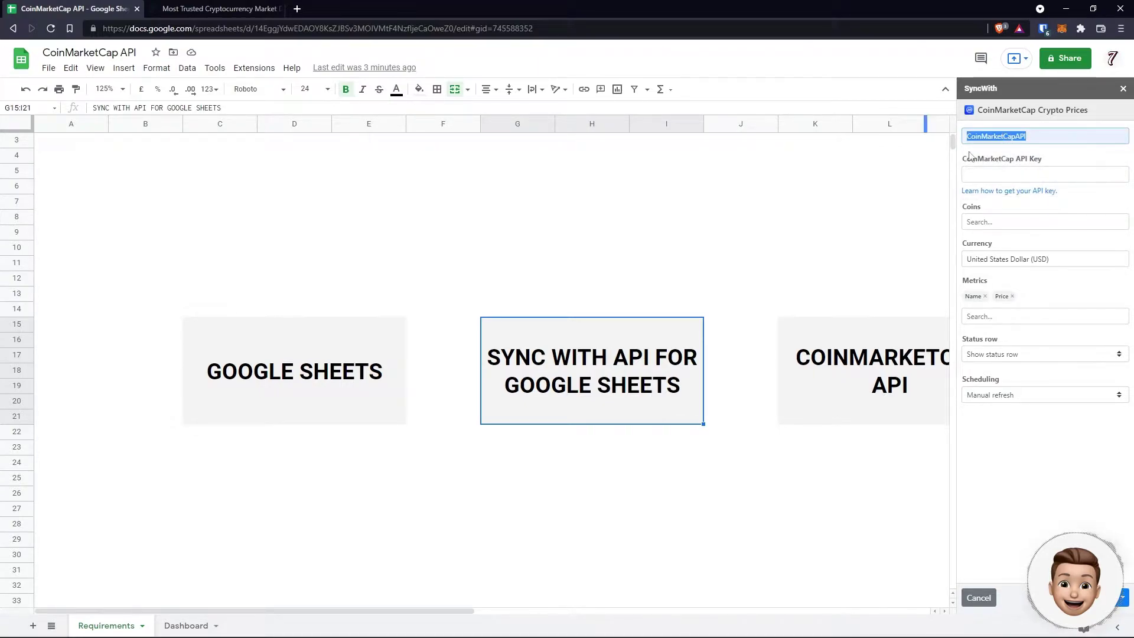
pyautogui.click(1007, 178)
pyautogui.moveTo(965, 139); pyautogui.dragTo(1050, 152)
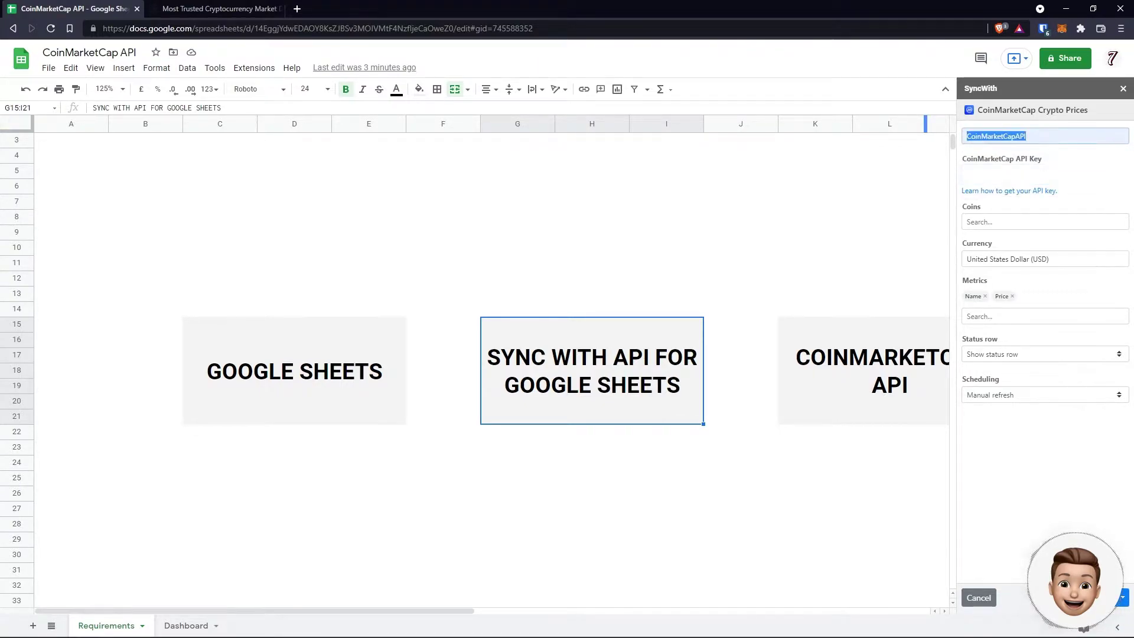
pyautogui.rightClick(998, 175)
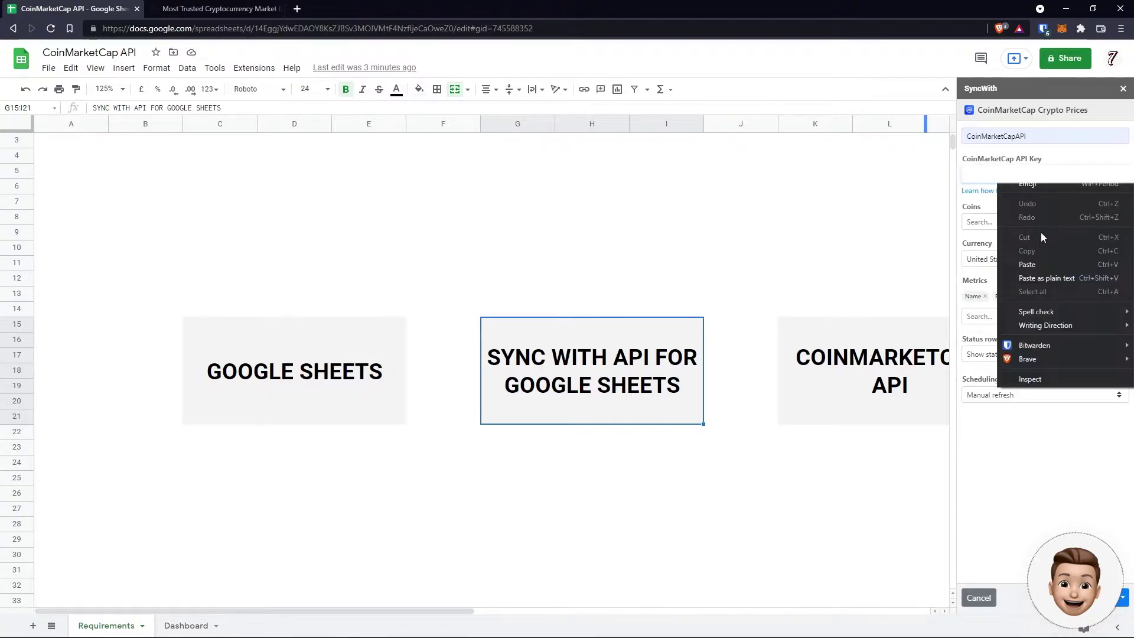
pyautogui.click(1033, 264)
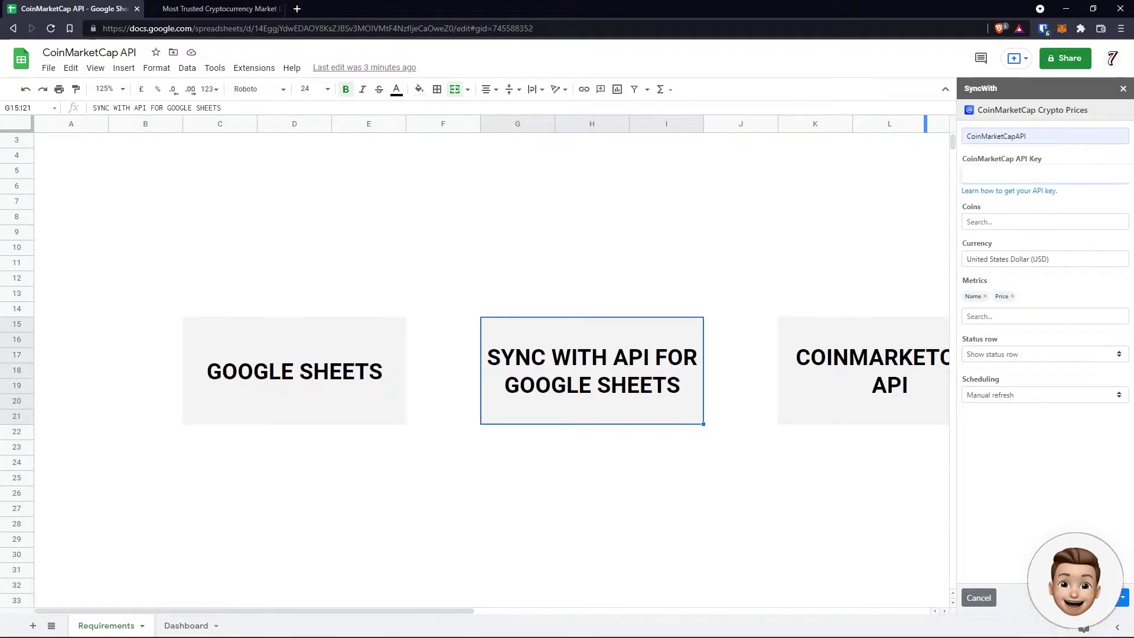
# Browse the connector's available coins and check which tickers the Dashboard sheet uses in B7:B11
pyautogui.click(1030, 223)
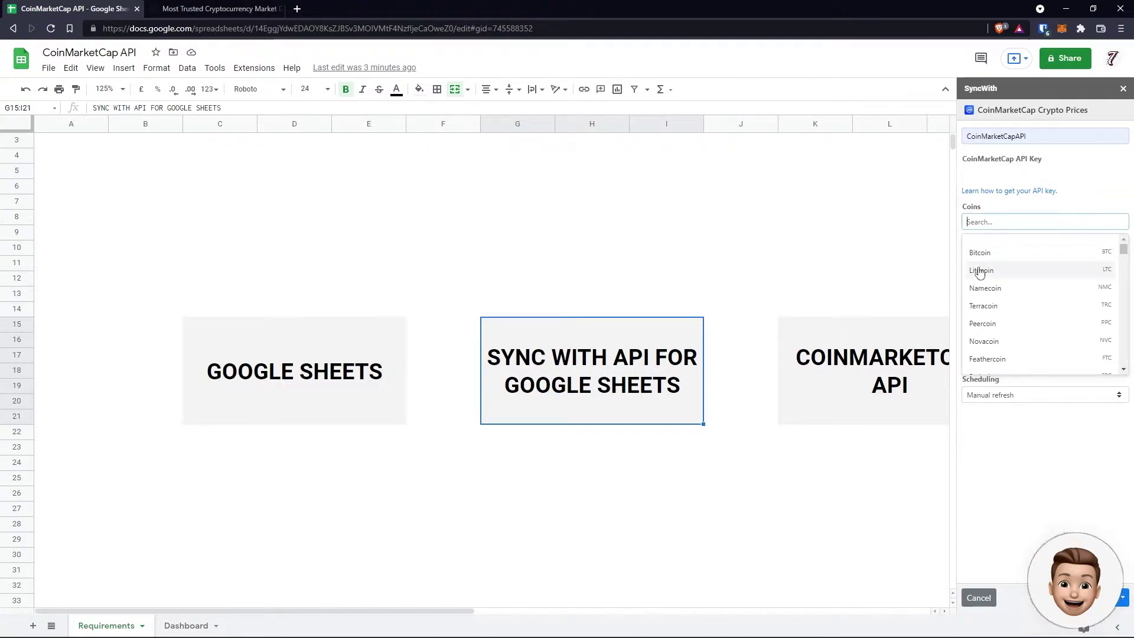
pyautogui.scroll(-5, 1004, 286)
pyautogui.scroll(5, 1012, 294)
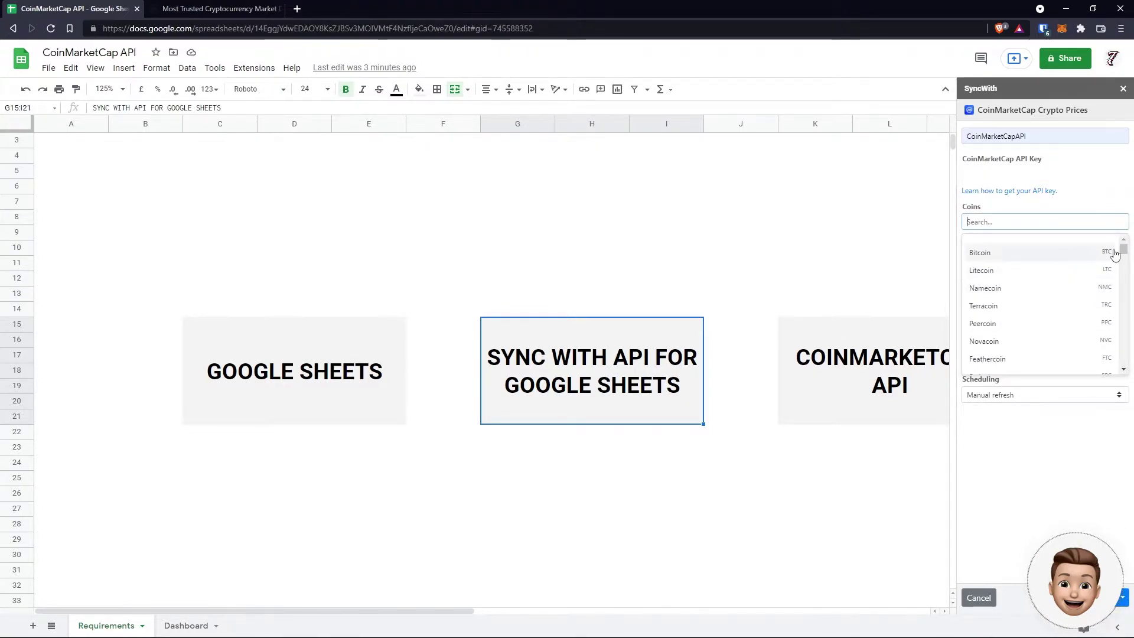
pyautogui.moveTo(1121, 253); pyautogui.dragTo(1129, 231)
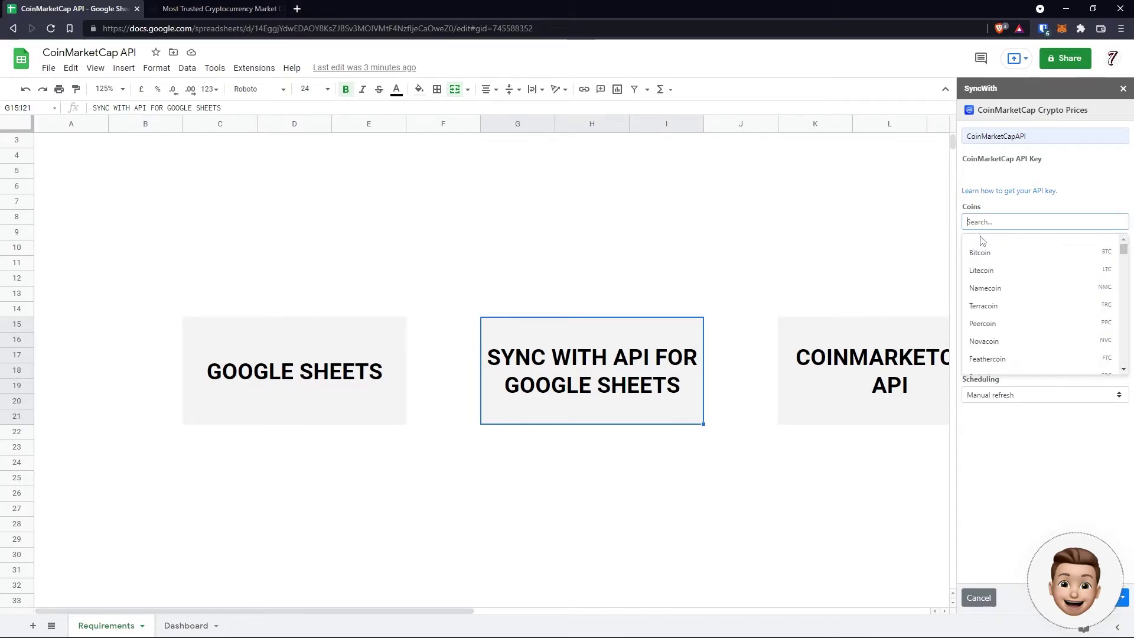
pyautogui.click(184, 625)
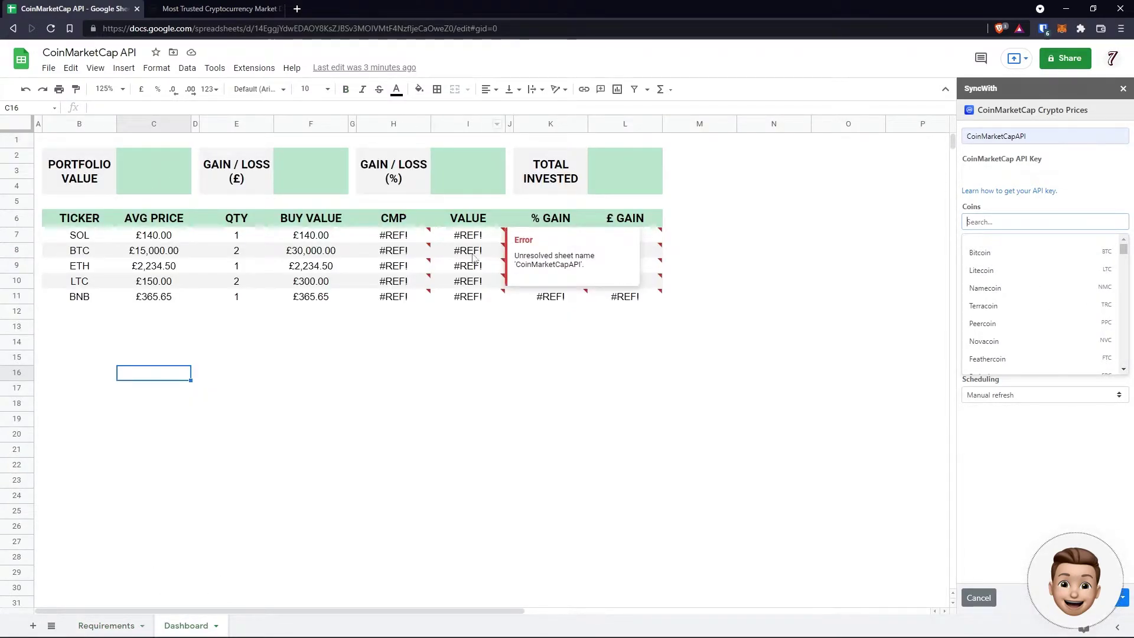
pyautogui.click(468, 312)
pyautogui.moveTo(89, 235); pyautogui.dragTo(87, 296)
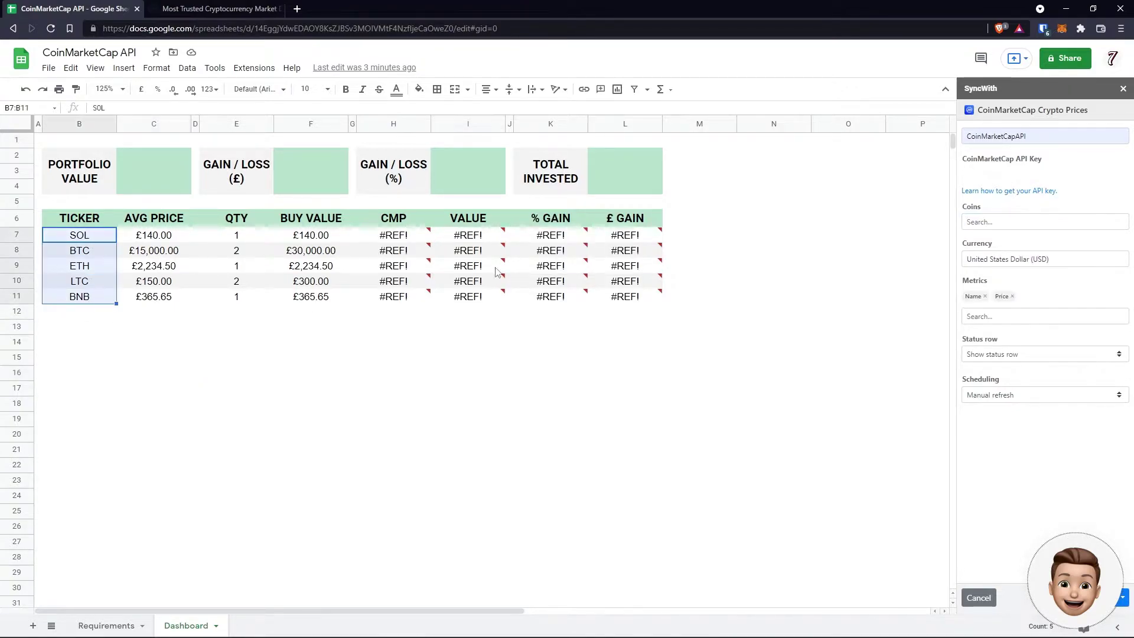
# Add Bitcoin, Litecoin and Ethereum to the connection's coins
pyautogui.click(980, 222)
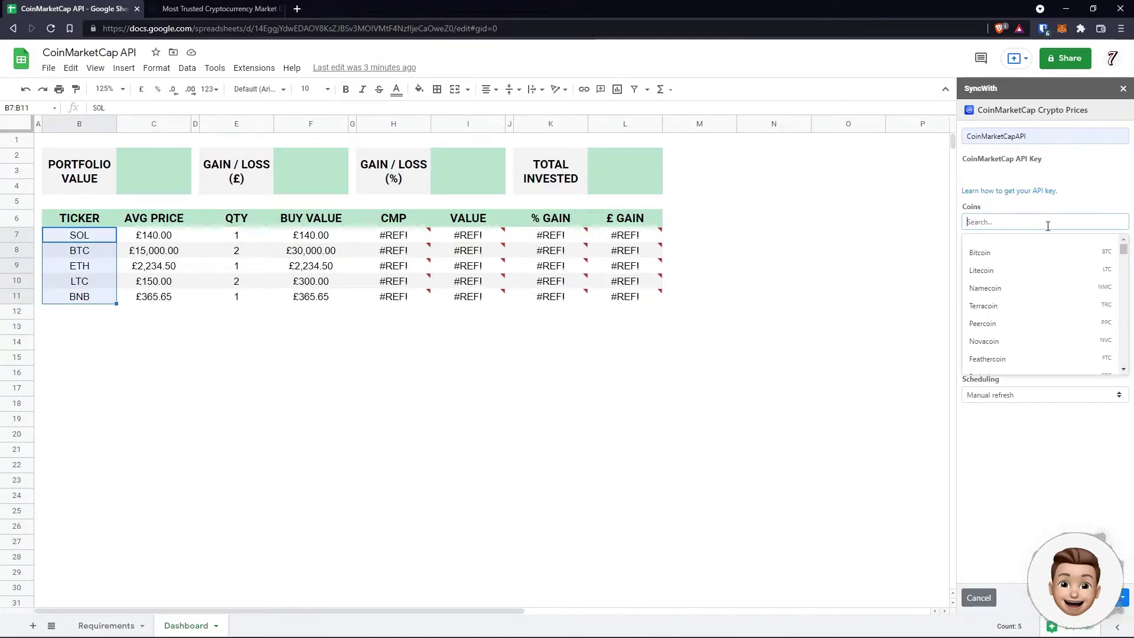
pyautogui.click(992, 254)
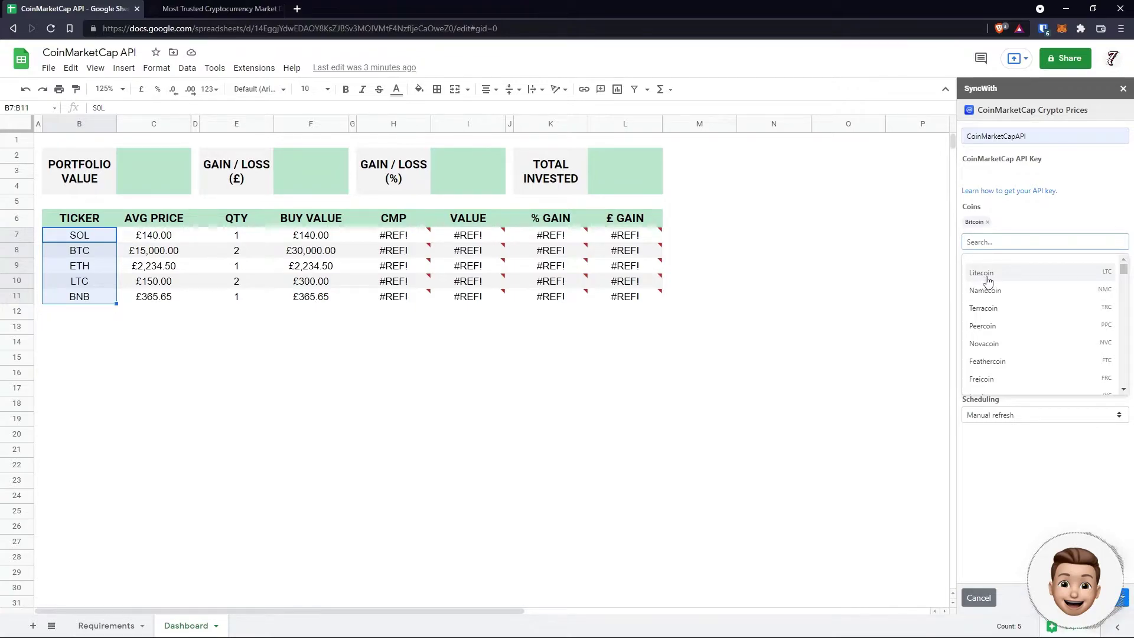
pyautogui.click(993, 276)
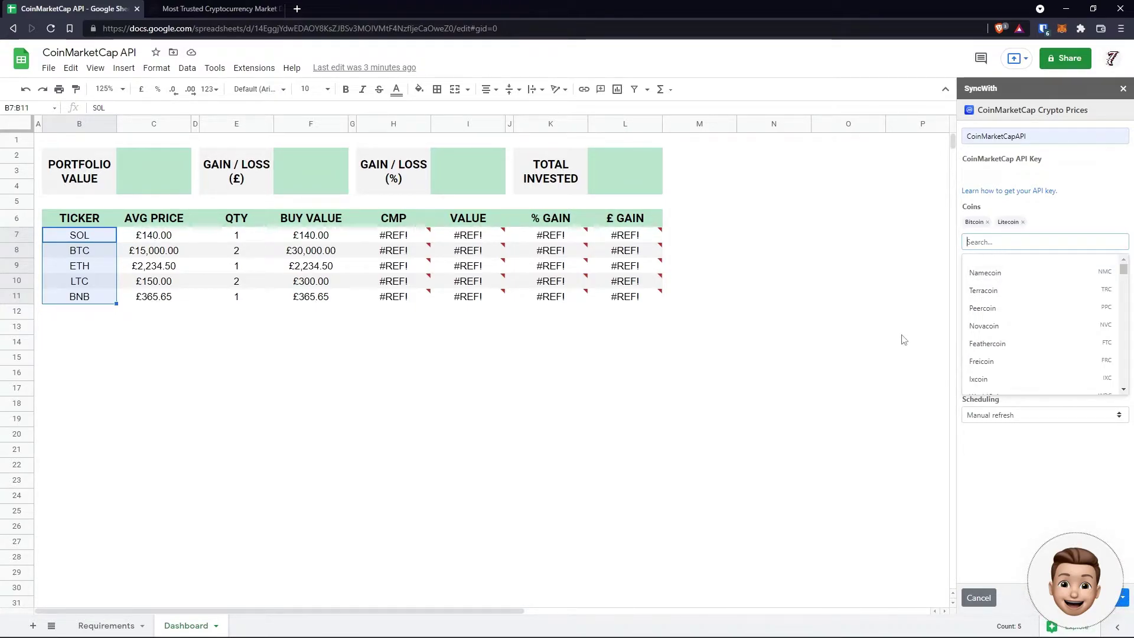
pyautogui.write('ether')
pyautogui.click(999, 291)
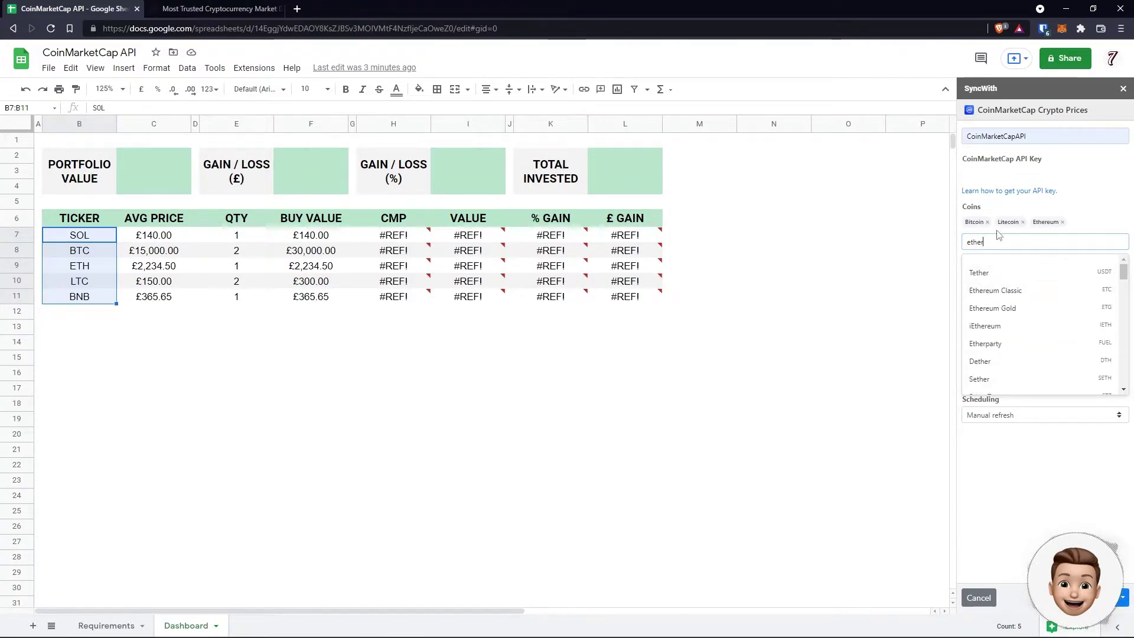
# Add Binance Coin and Solana to the connection's coins
pyautogui.press('BackSpace')
pyautogui.press('BackSpace')
pyautogui.press('BackSpace')
pyautogui.press('BackSpace')
pyautogui.press('BackSpace')
pyautogui.write('binan')
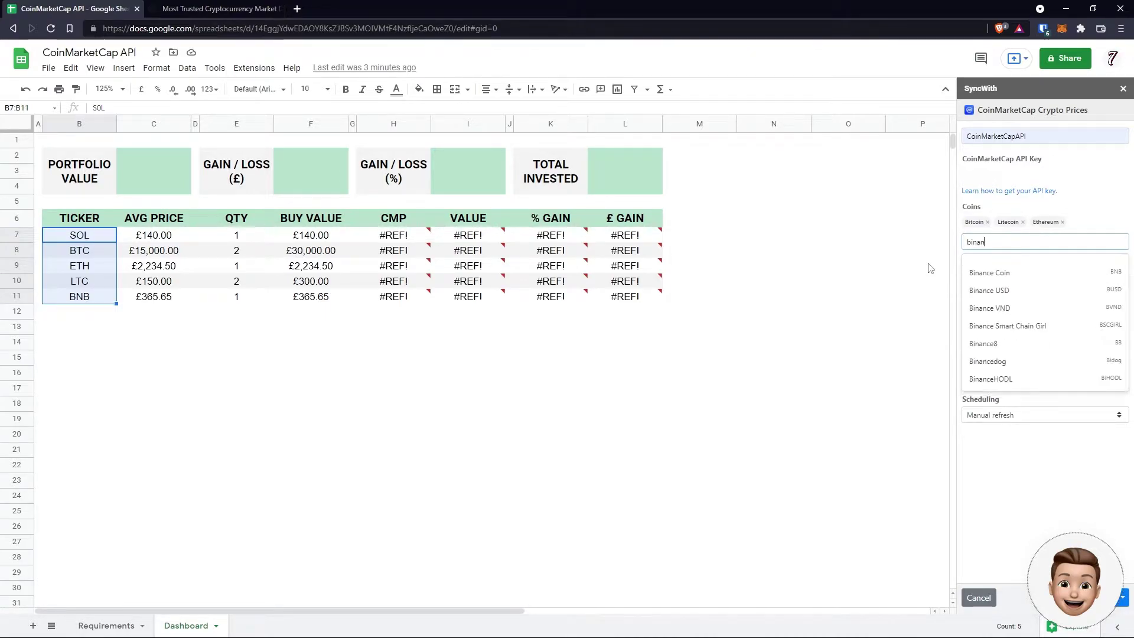
pyautogui.write('ce')
pyautogui.click(983, 276)
pyautogui.moveTo(994, 241); pyautogui.dragTo(923, 235)
pyautogui.press('BackSpace')
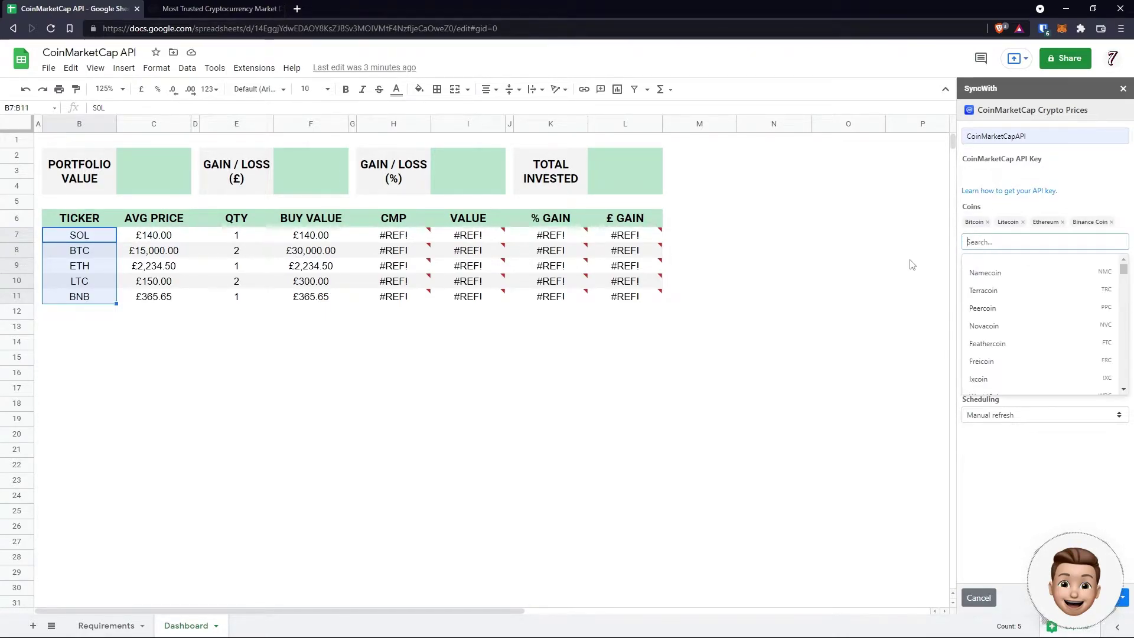
pyautogui.write('solana')
pyautogui.click(1038, 274)
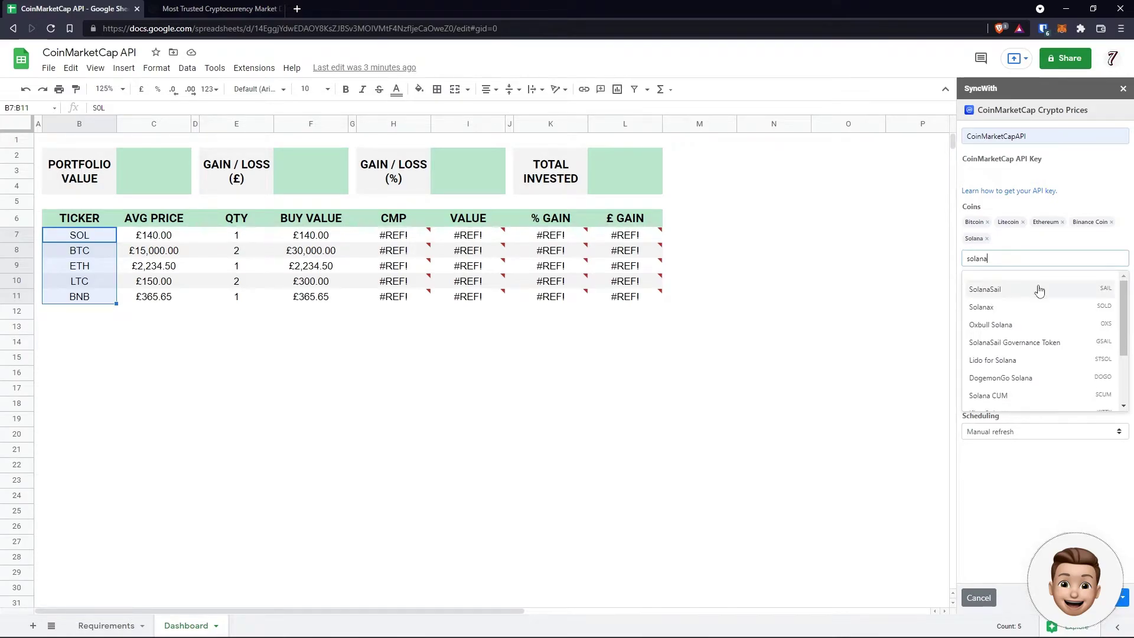
# Set the connection's currency to Pound Sterling (GBP)
pyautogui.click(981, 447)
pyautogui.click(1023, 298)
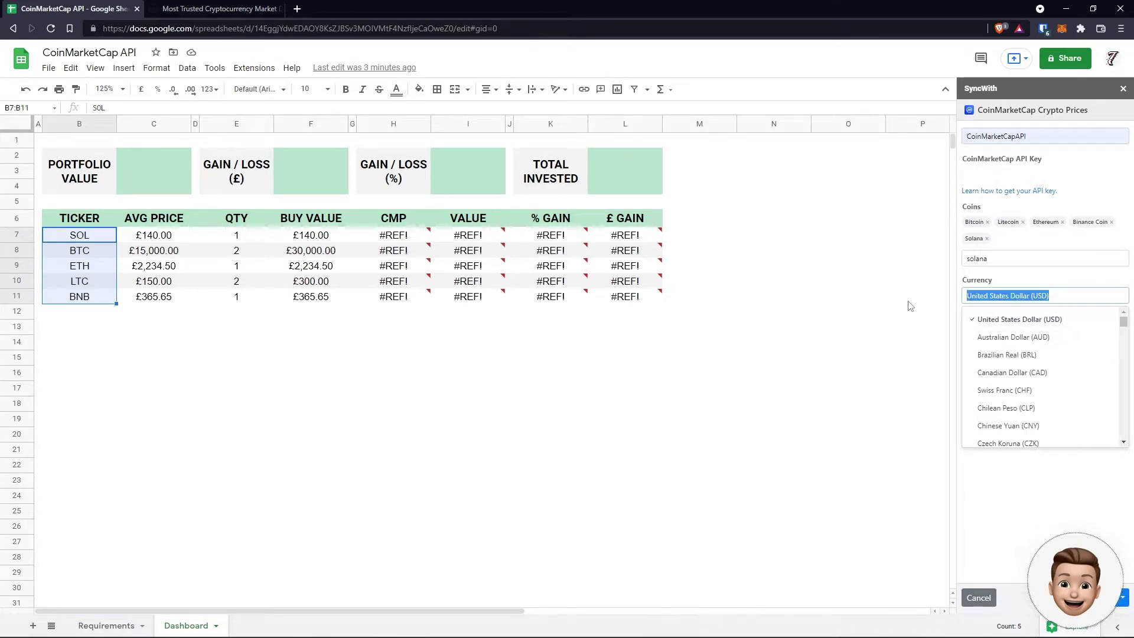
pyautogui.write('gb')
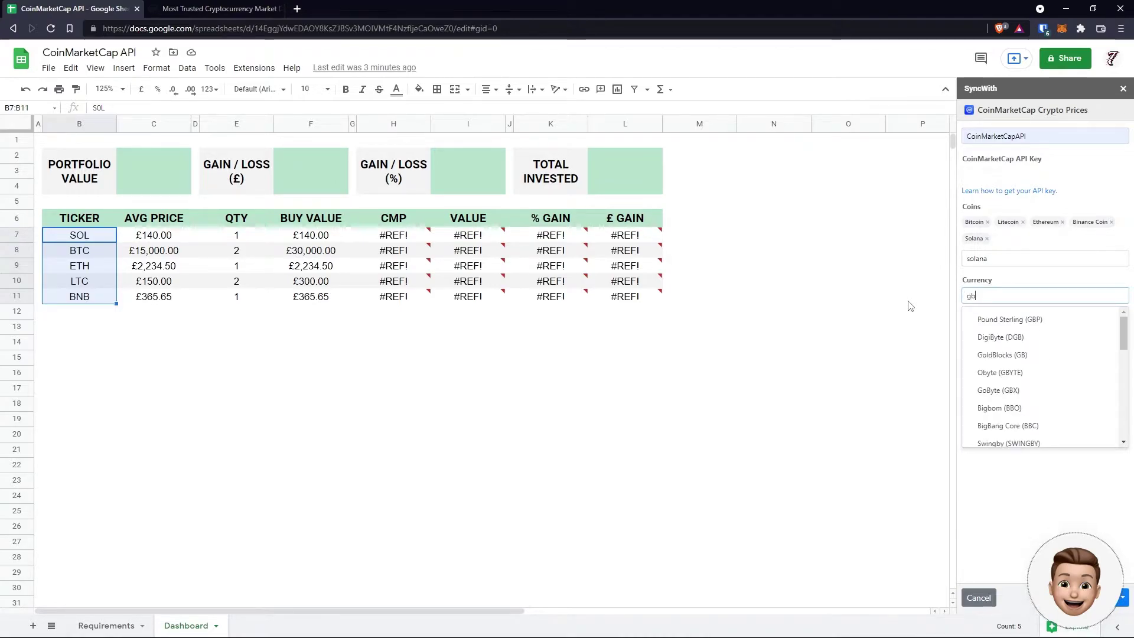
pyautogui.click(1013, 319)
# Remove the Price metric, add ID, and add Price back so the metrics run Name, ID, Price
pyautogui.click(1002, 354)
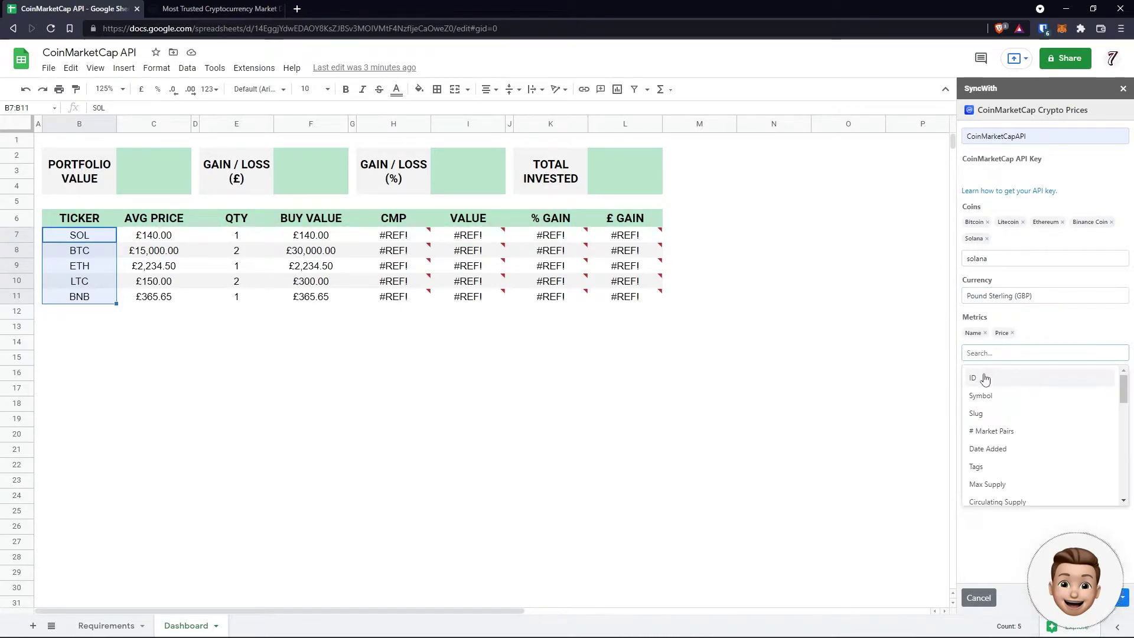
pyautogui.click(1013, 333)
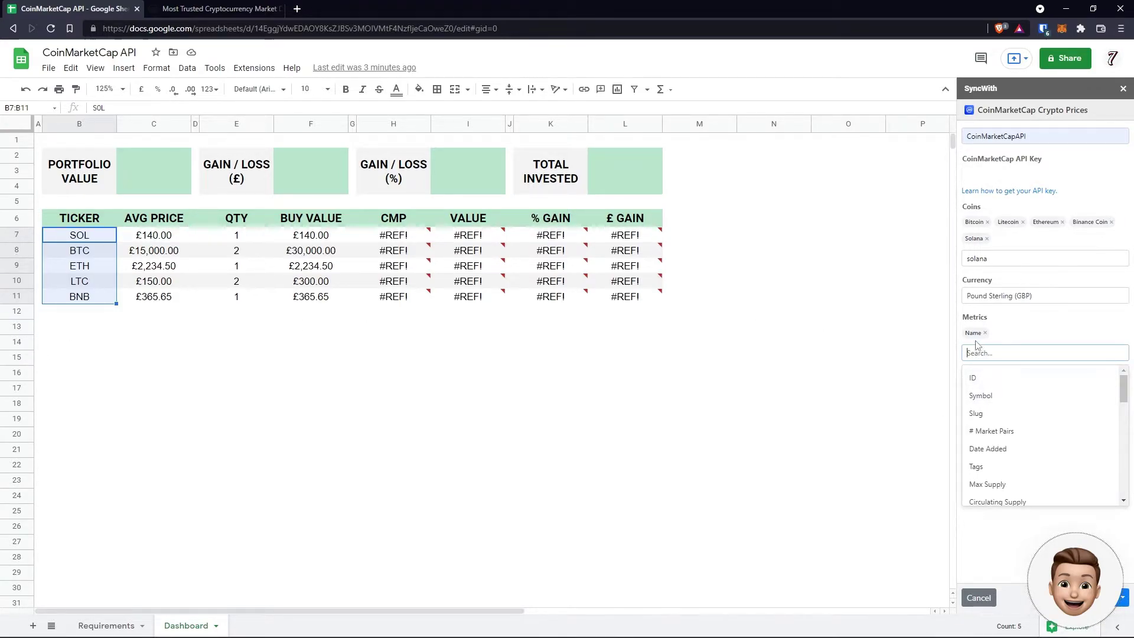
pyautogui.click(974, 378)
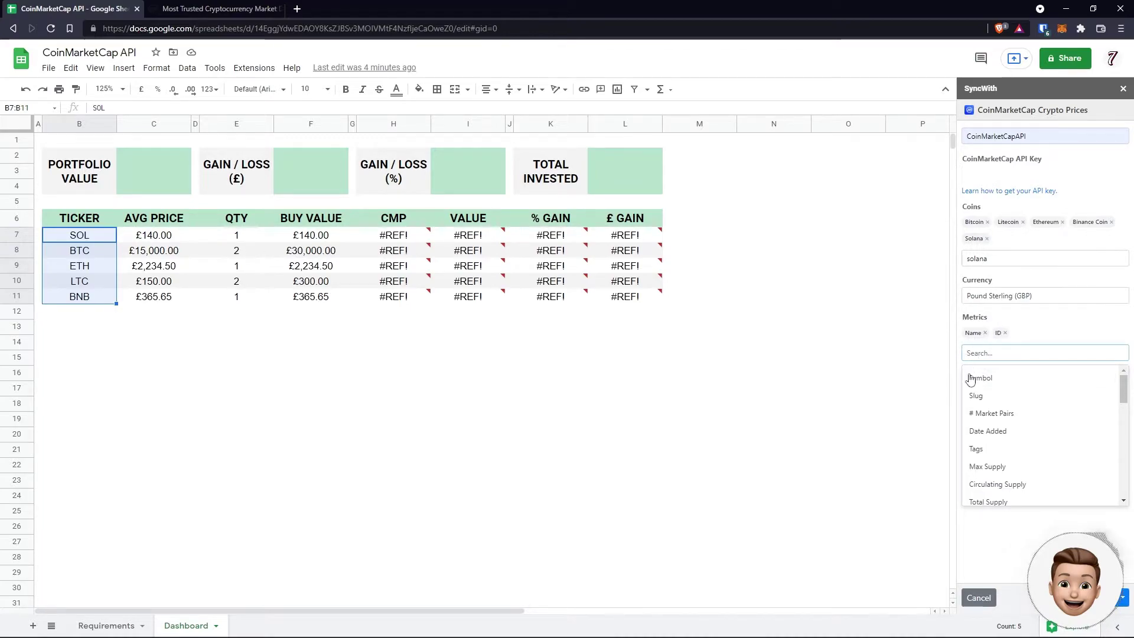
pyautogui.scroll(-1, 995, 445)
pyautogui.scroll(1, 992, 414)
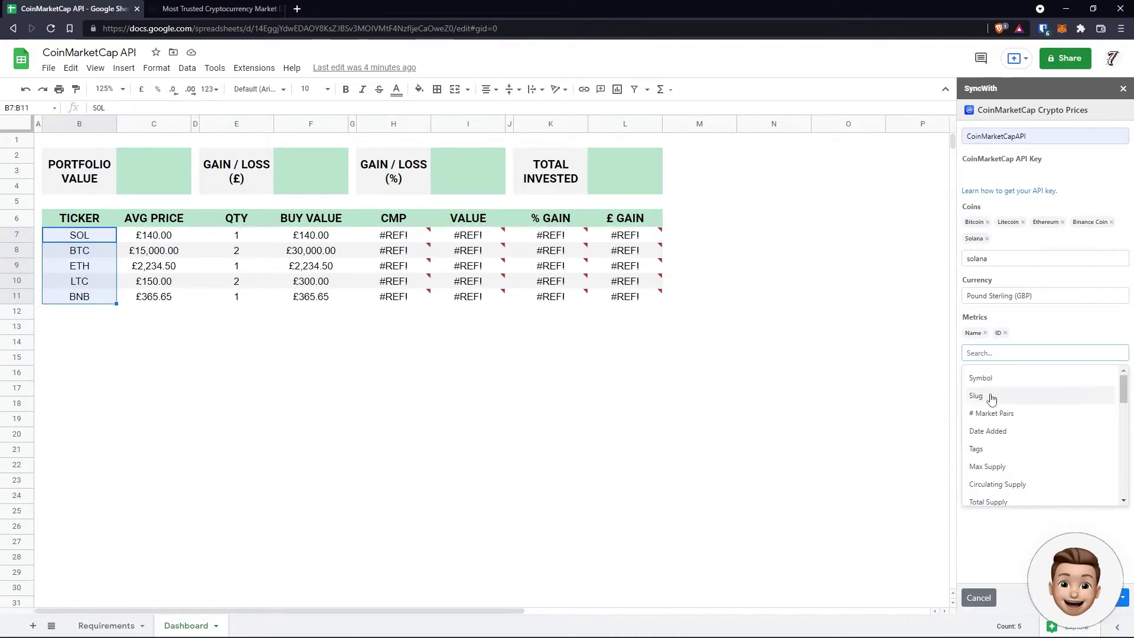
pyautogui.write('price')
pyautogui.click(969, 378)
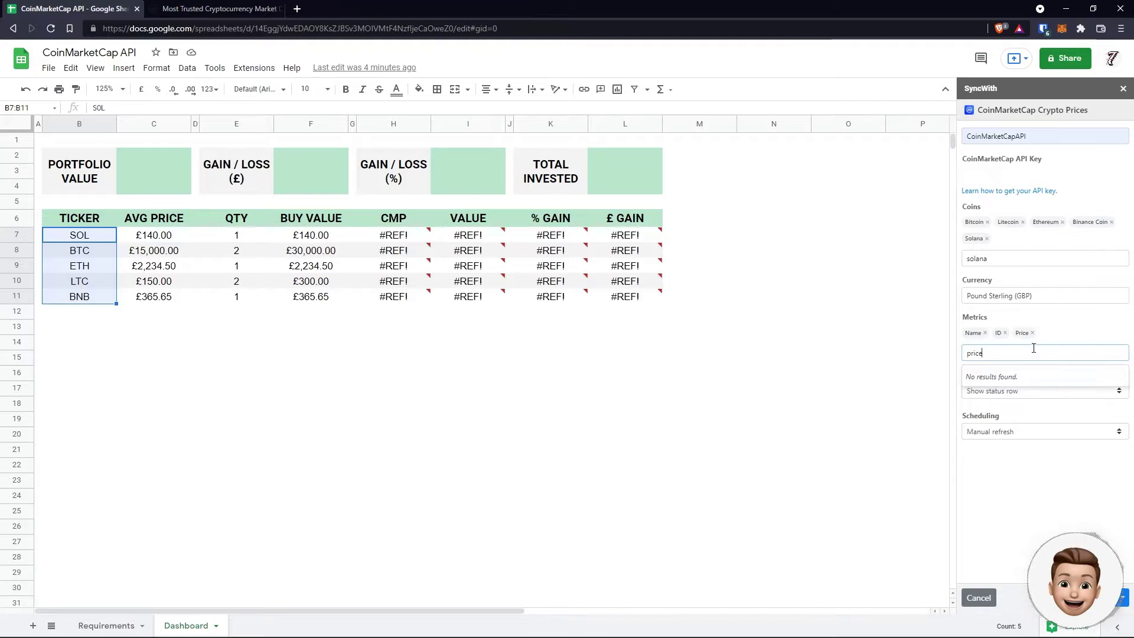
# Add the Volume (30d) and % Change (90d) metrics to the connection
pyautogui.press('BackSpace')
pyautogui.scroll(-2, 991, 437)
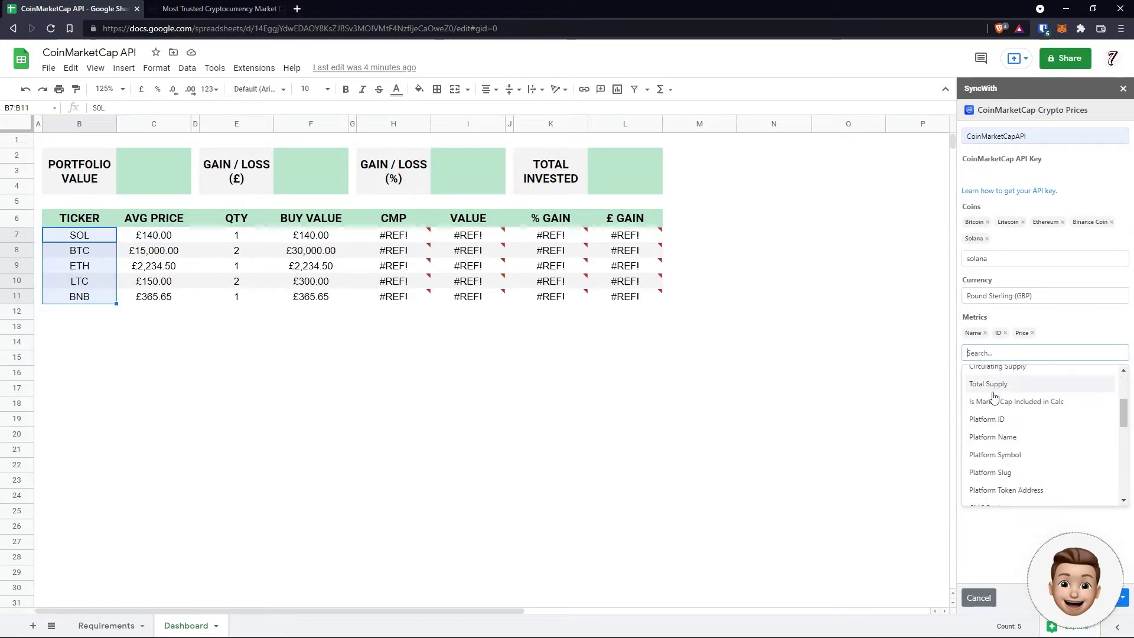
pyautogui.scroll(1, 996, 443)
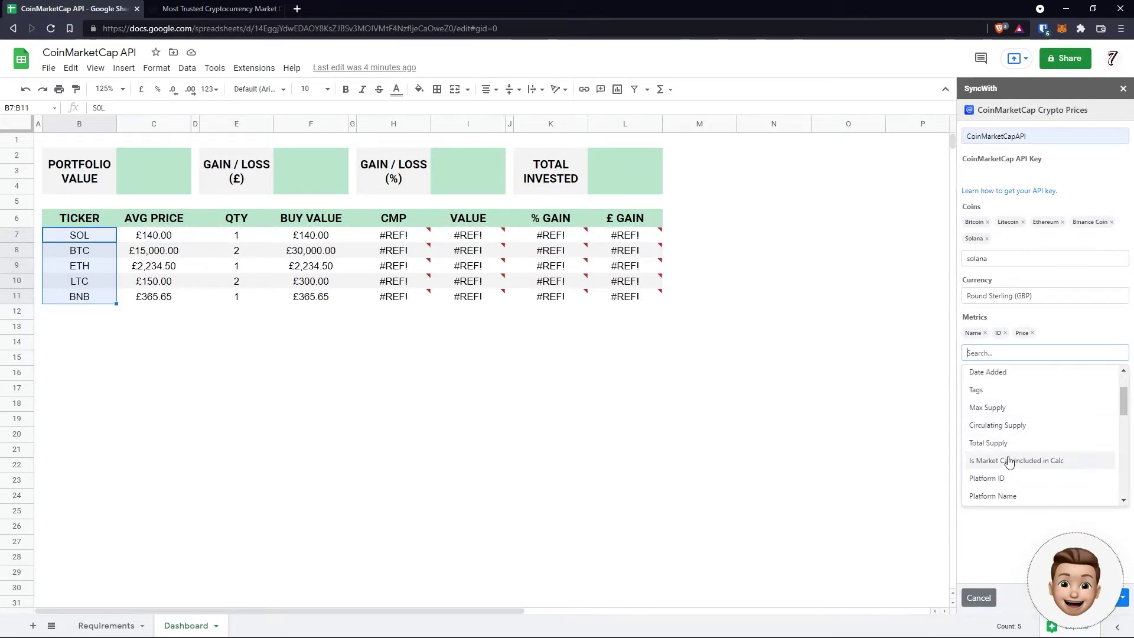
pyautogui.scroll(-2, 1008, 461)
pyautogui.scroll(-2, 1013, 437)
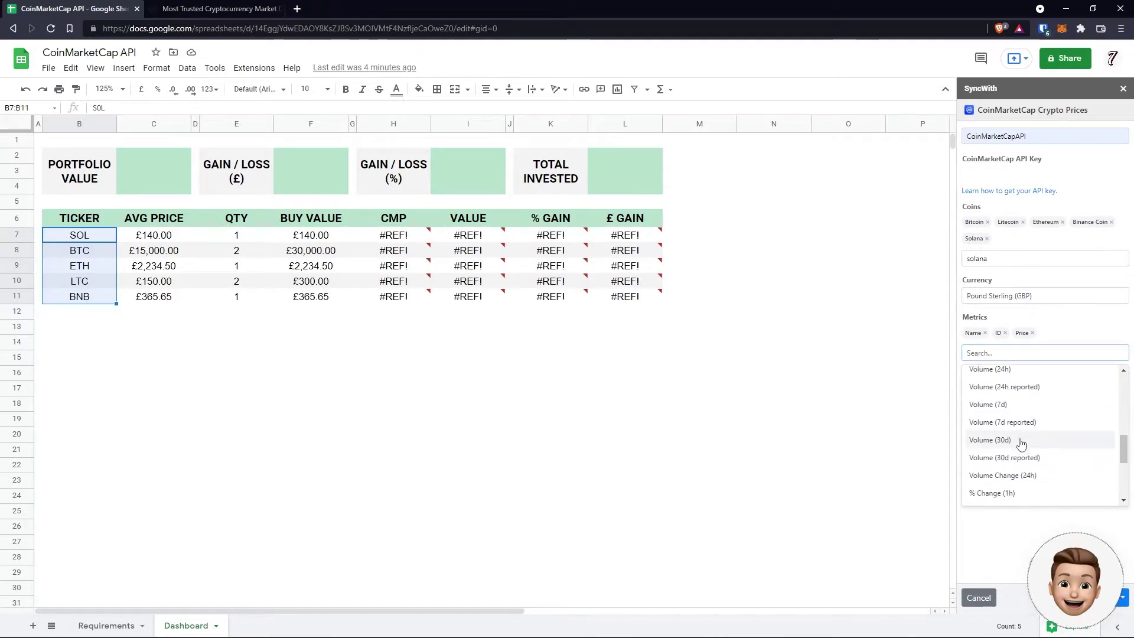
pyautogui.click(1021, 444)
pyautogui.scroll(-3, 1016, 440)
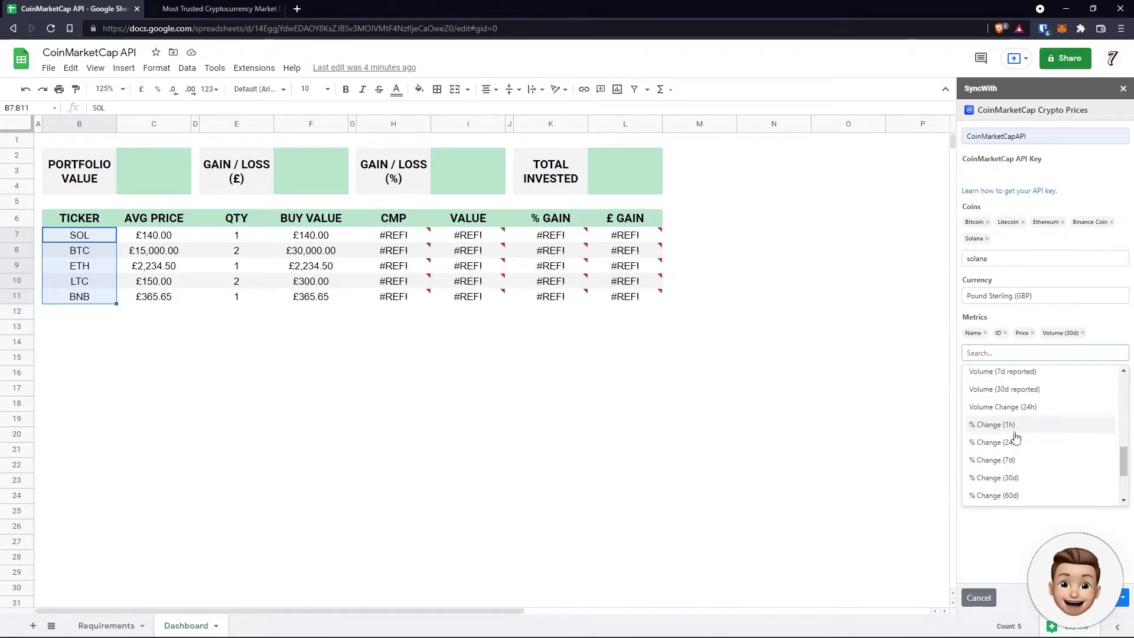
pyautogui.scroll(-2, 1014, 437)
pyautogui.click(1000, 427)
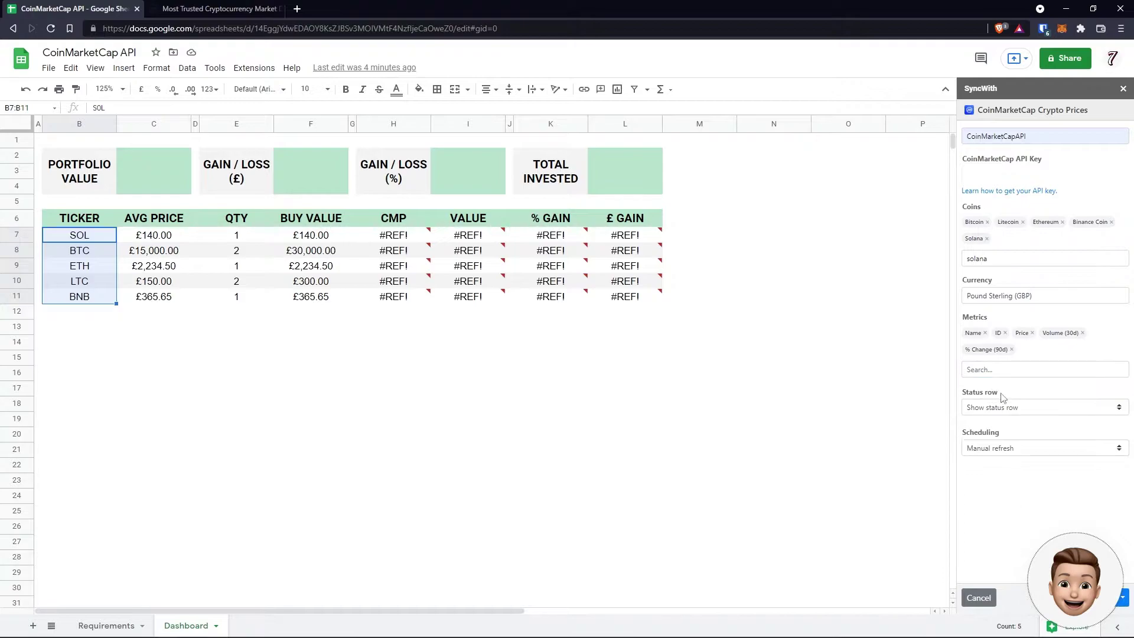
# Keep the Show status row and Manual refresh options and insert the CoinMarketCapAPI data into a new sheet
pyautogui.click(1002, 406)
pyautogui.click(966, 412)
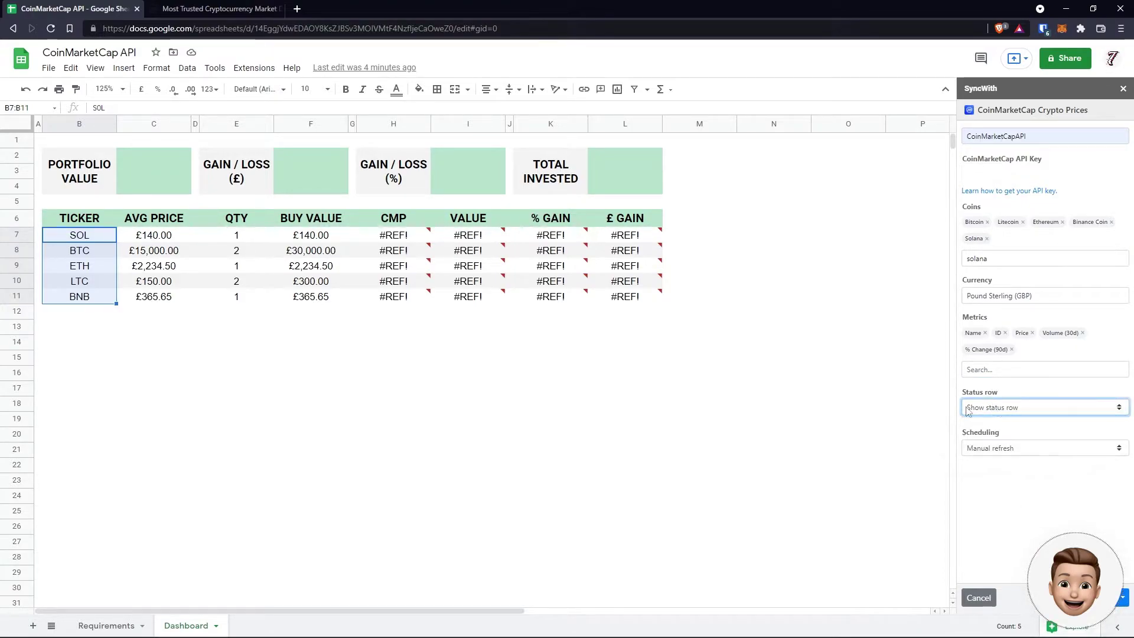
pyautogui.click(996, 452)
pyautogui.click(996, 457)
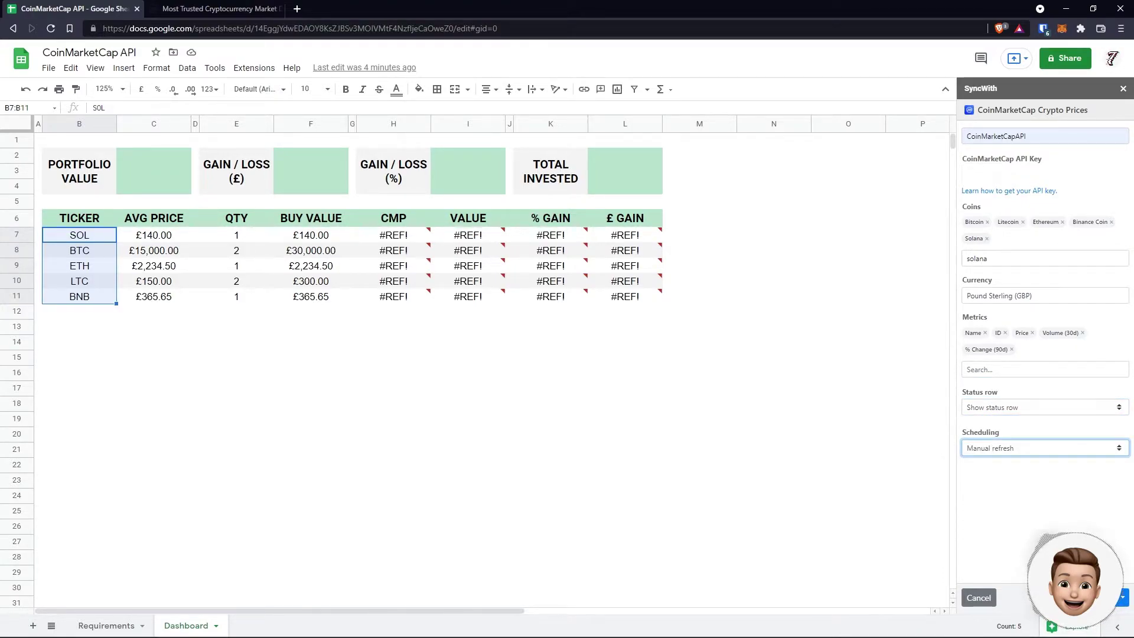
pyautogui.click(1086, 597)
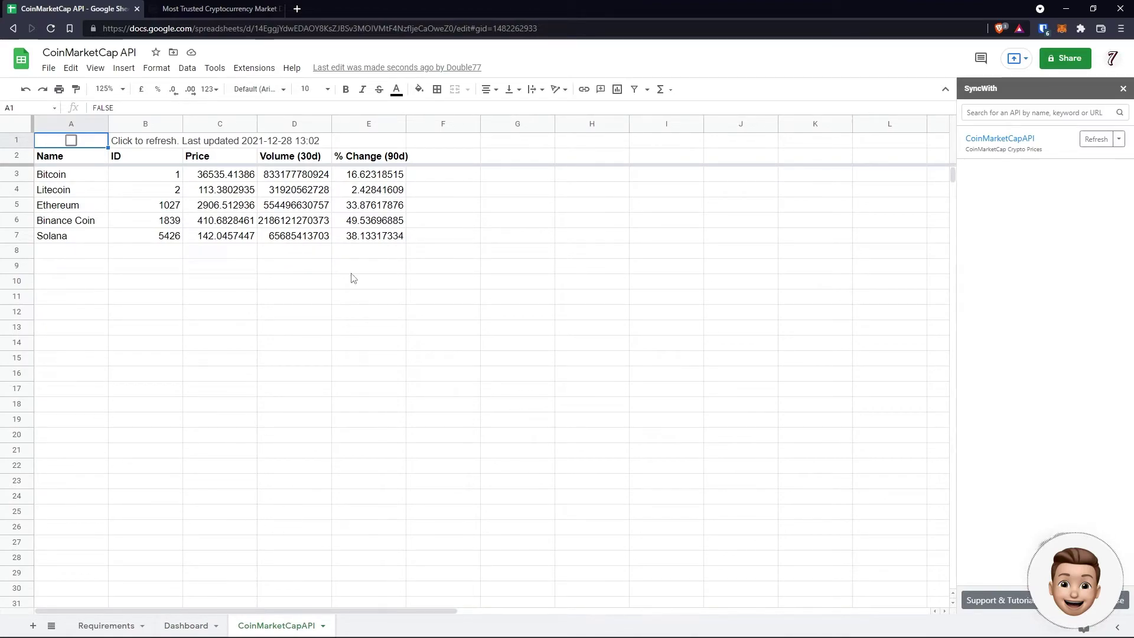
# Examine the imported table in A2:E7, going through the Name, ID, Price, Volume (30d) and % Change (90d) columns
pyautogui.moveTo(52, 158); pyautogui.dragTo(360, 240)
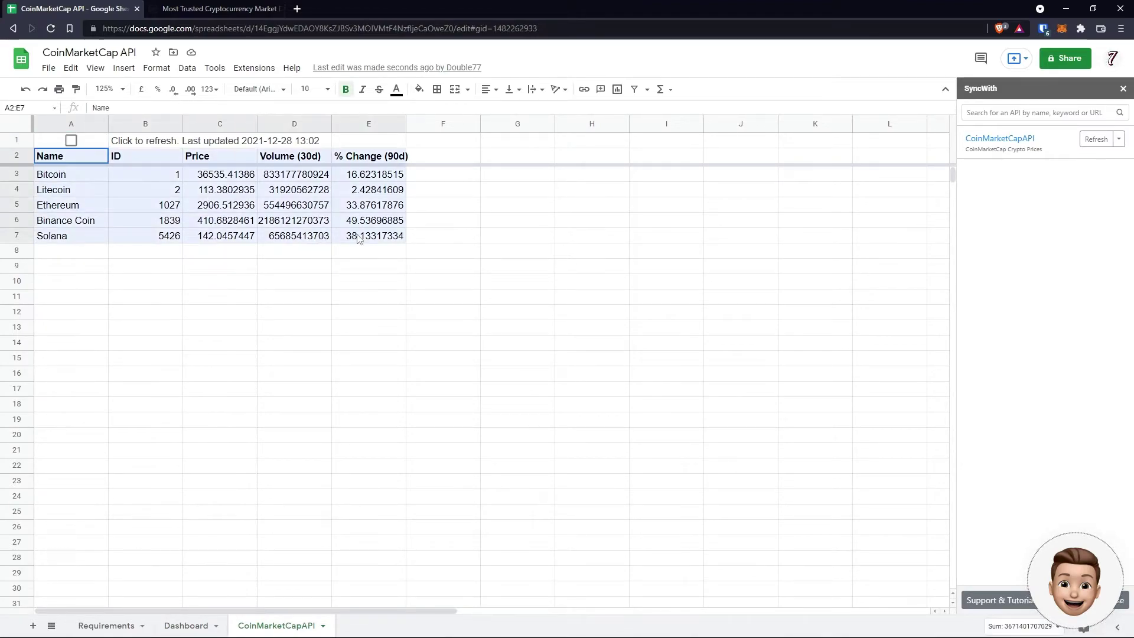
pyautogui.click(362, 344)
pyautogui.moveTo(124, 158); pyautogui.dragTo(389, 236)
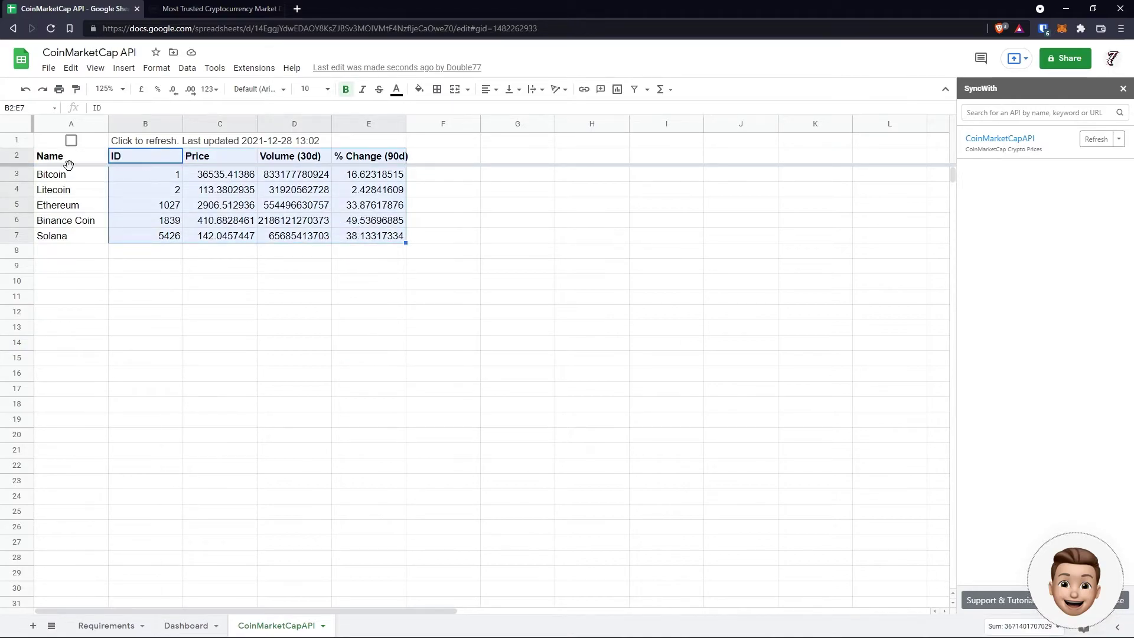
pyautogui.moveTo(66, 156); pyautogui.dragTo(92, 234)
pyautogui.moveTo(133, 157); pyautogui.dragTo(146, 236)
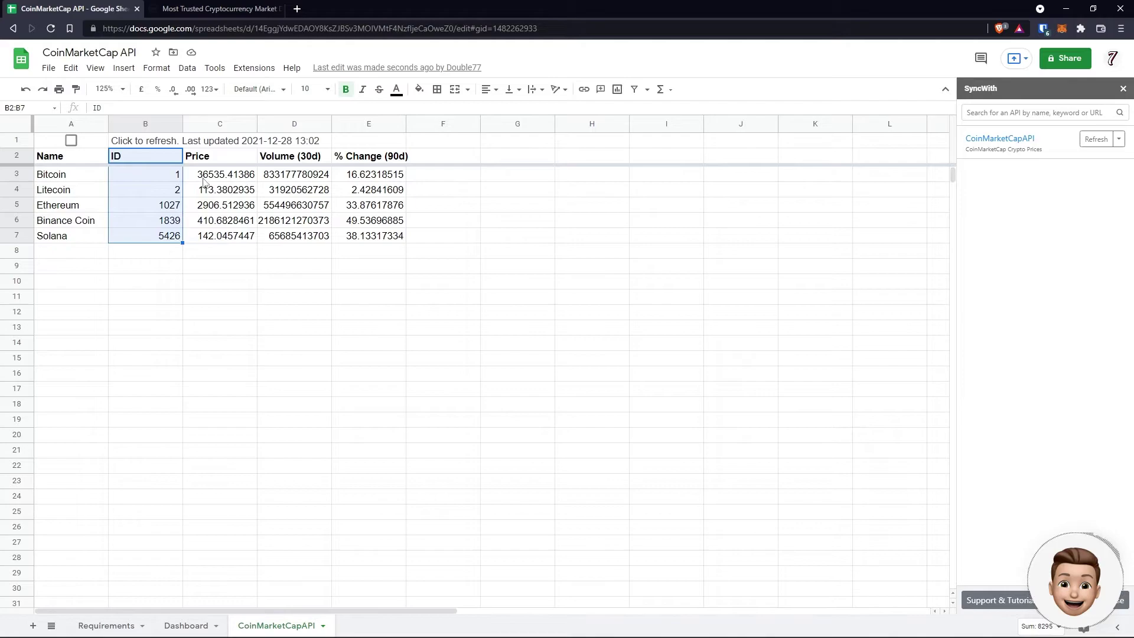
pyautogui.moveTo(198, 157); pyautogui.dragTo(223, 239)
pyautogui.moveTo(277, 157); pyautogui.dragTo(306, 239)
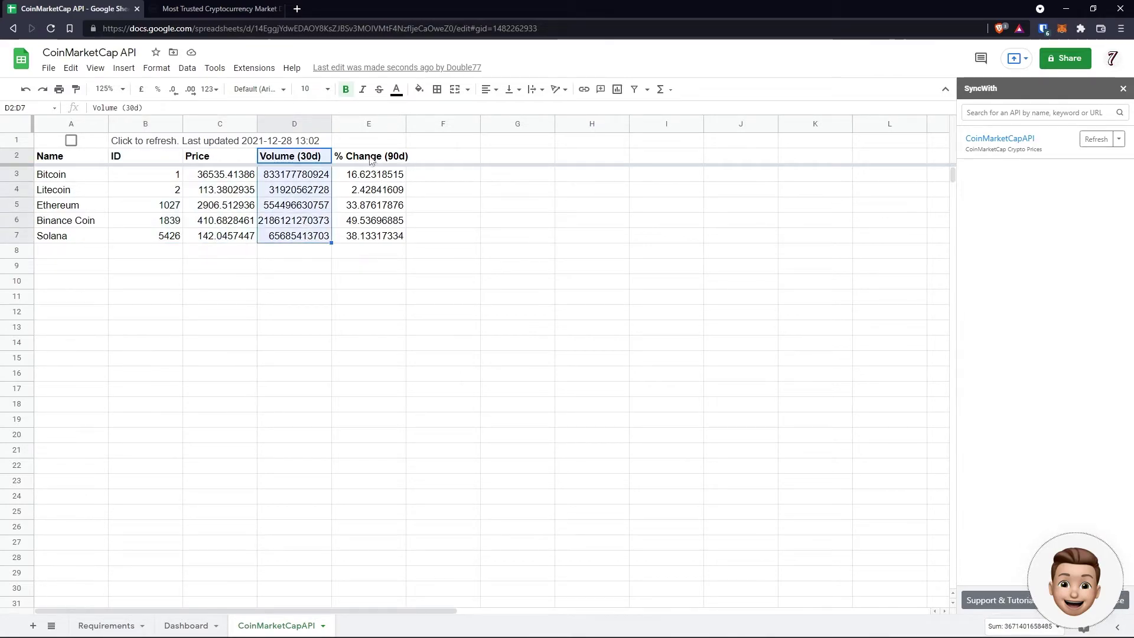
pyautogui.moveTo(350, 161); pyautogui.dragTo(375, 233)
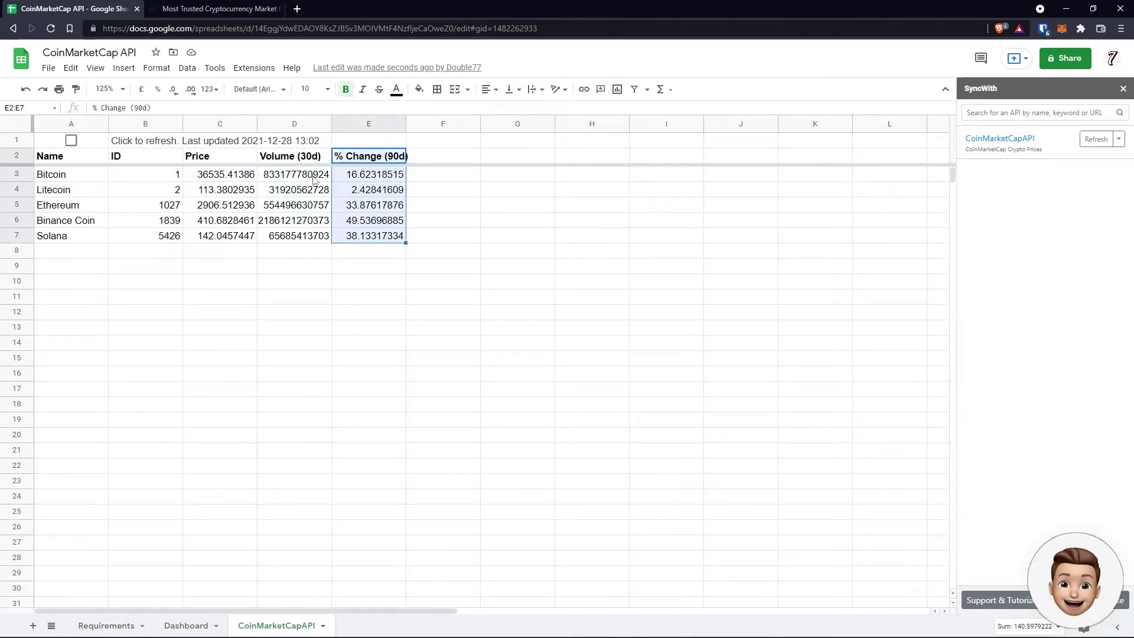
pyautogui.click(336, 270)
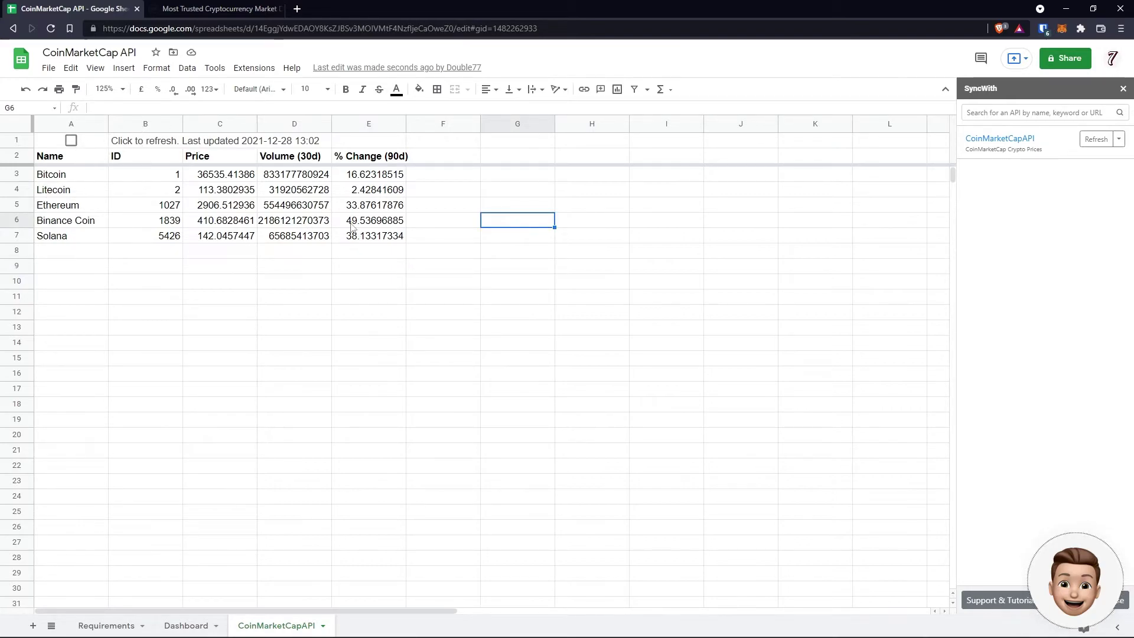
# Refresh the imported data with the checkbox in A1 and check the Price, Volume (30d) and % Change (90d) values
pyautogui.click(71, 140)
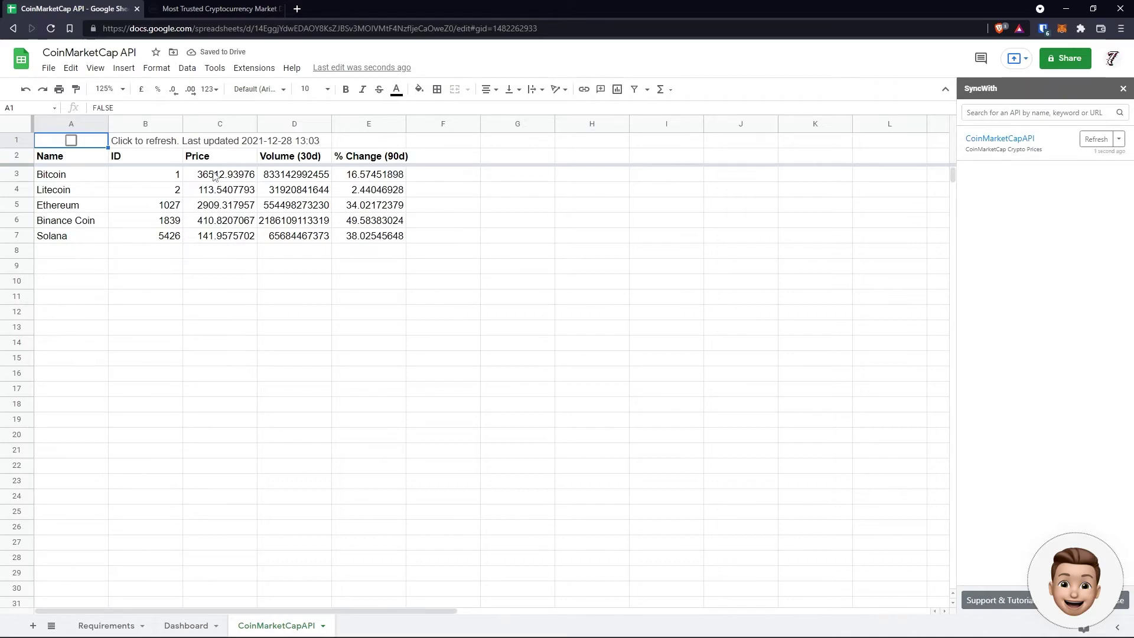
pyautogui.moveTo(220, 174); pyautogui.dragTo(374, 235)
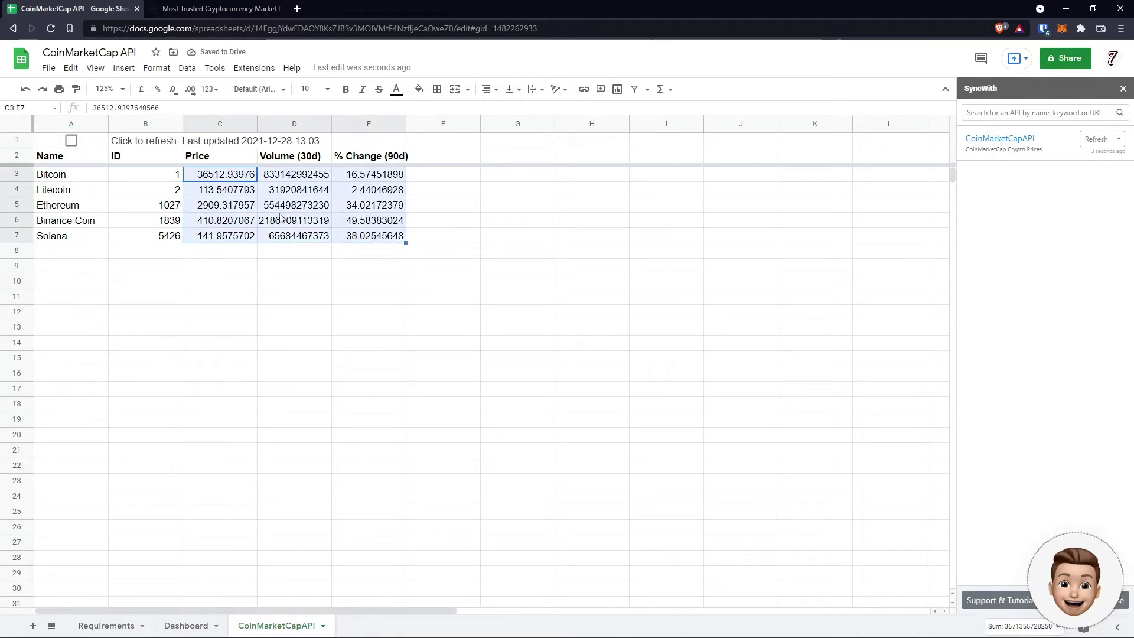
pyautogui.click(273, 208)
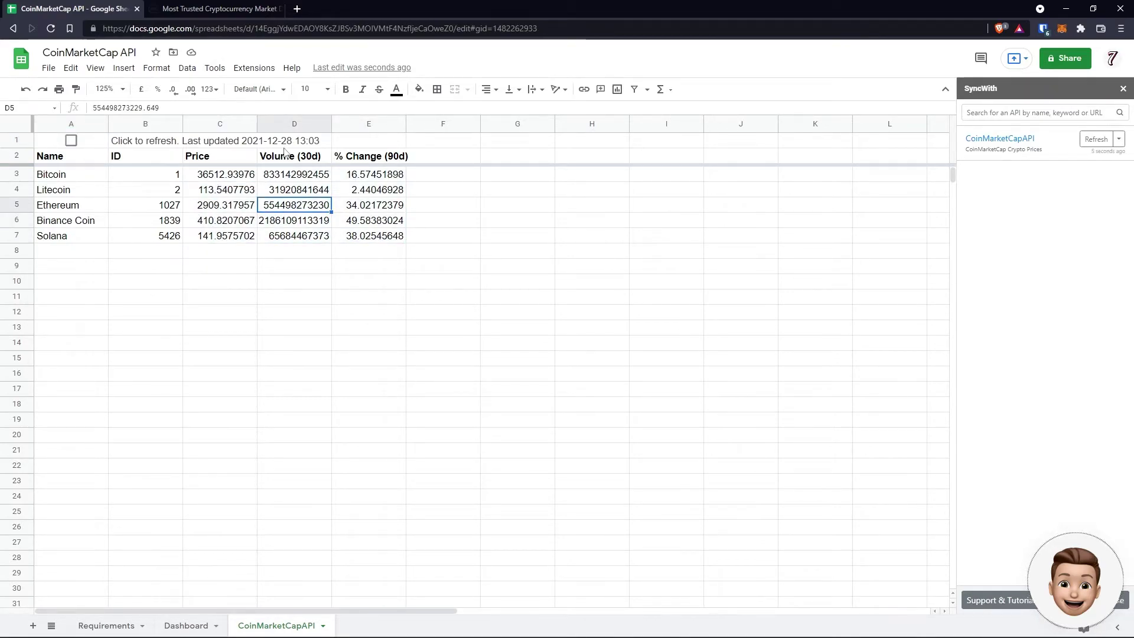
pyautogui.click(290, 124)
pyautogui.click(295, 142)
pyautogui.click(295, 236)
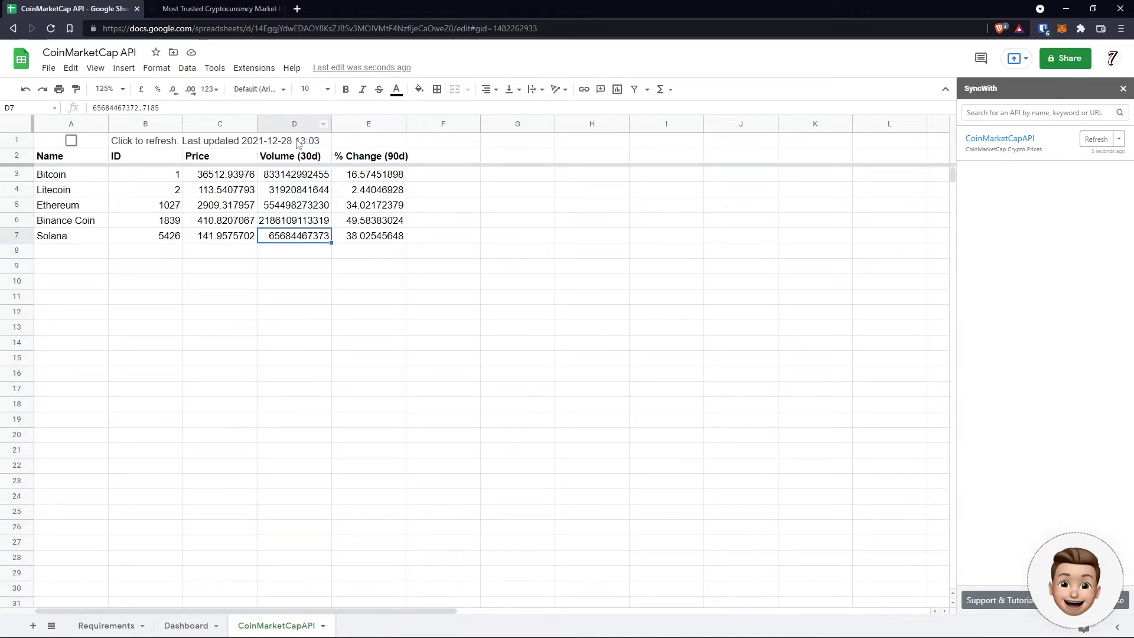
pyautogui.click(241, 236)
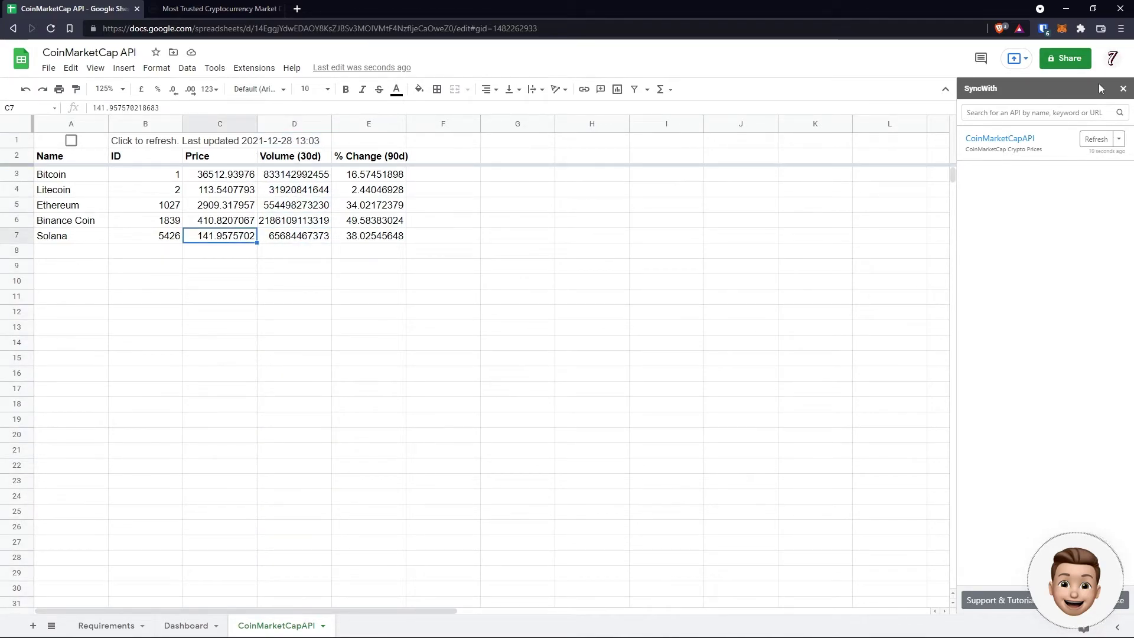
# Refresh the CoinMarketCapAPI connection from the SyncWith connection manager
pyautogui.click(254, 68)
pyautogui.moveTo(319, 185)
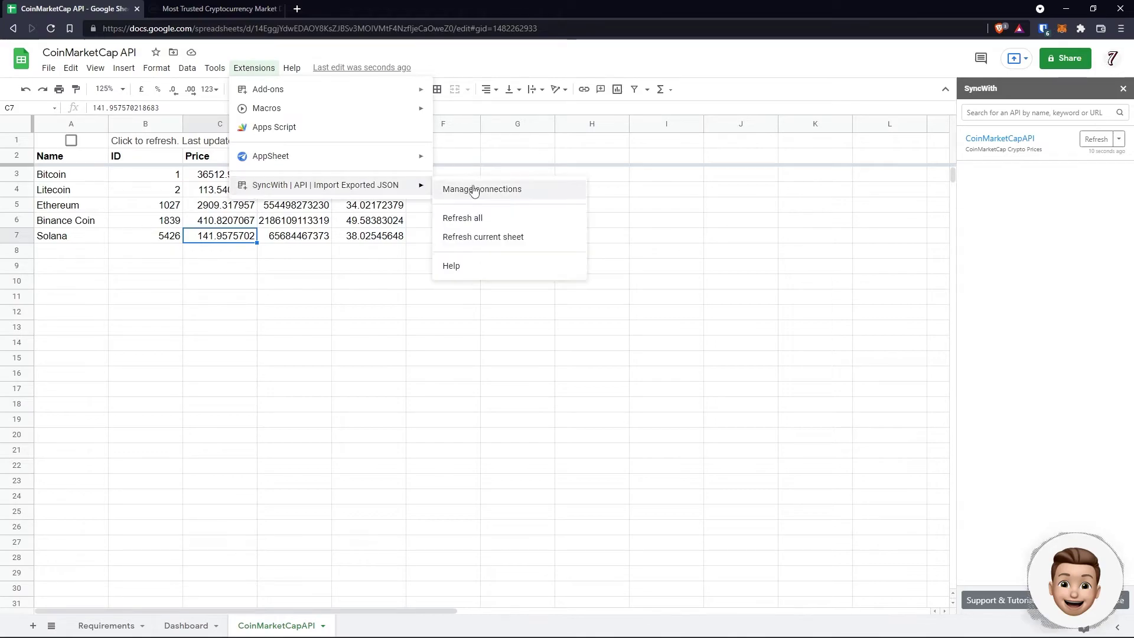
pyautogui.moveTo(1029, 149); pyautogui.dragTo(1033, 148)
pyautogui.click(1099, 143)
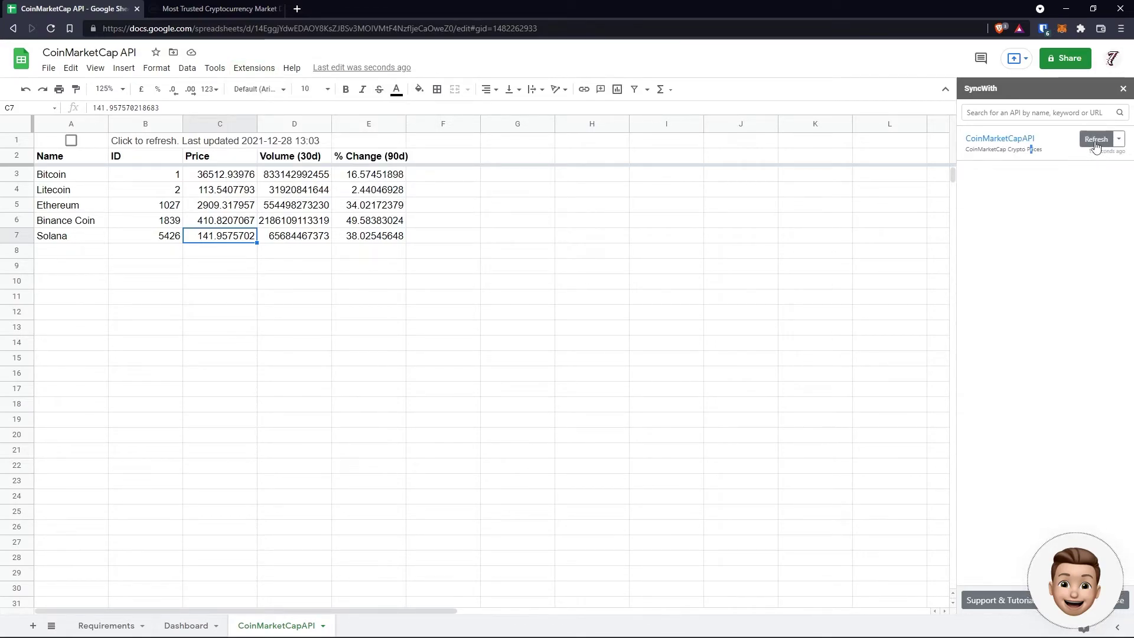
# Open the CoinMarketCapAPI connection for editing and remove every metric except Name
pyautogui.click(1119, 139)
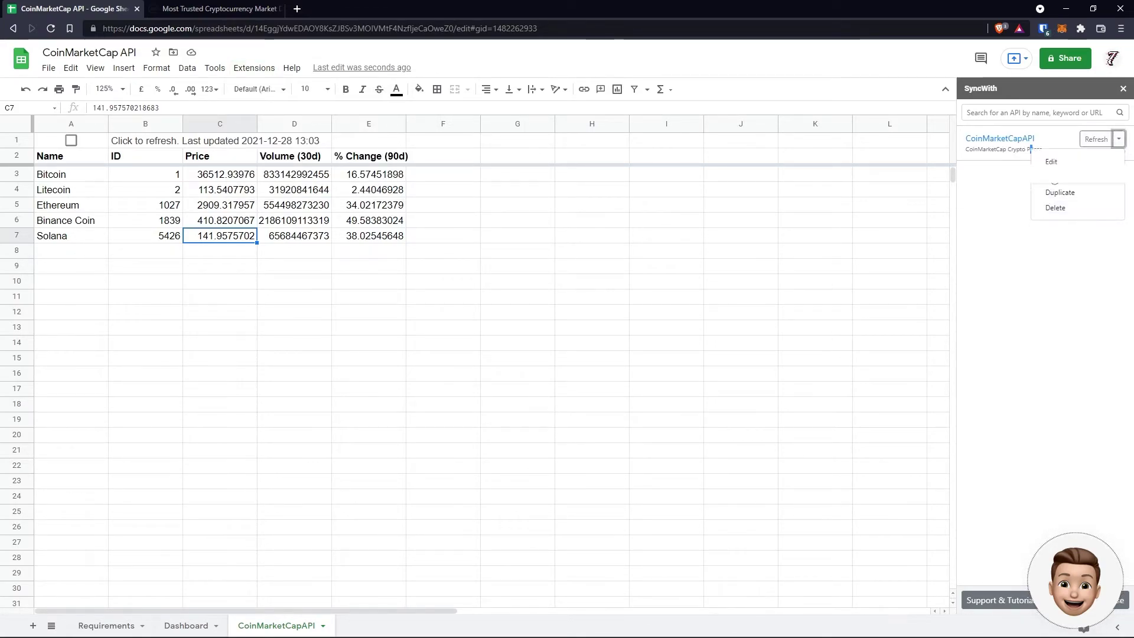
pyautogui.click(1058, 158)
pyautogui.click(994, 368)
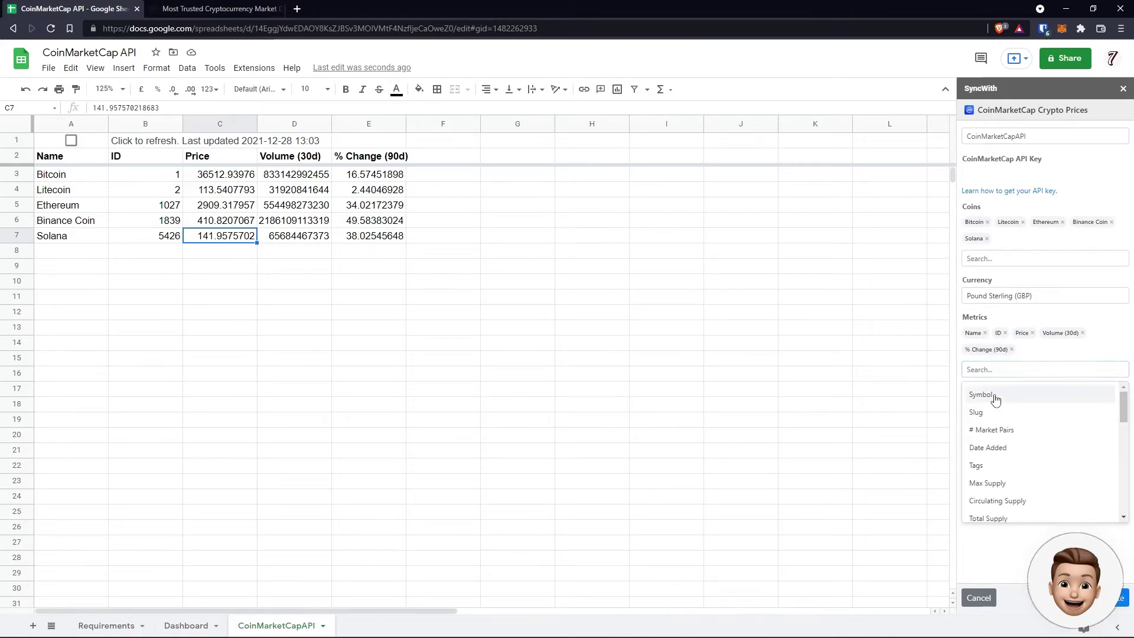
pyautogui.click(994, 396)
pyautogui.click(1002, 334)
pyautogui.click(1004, 333)
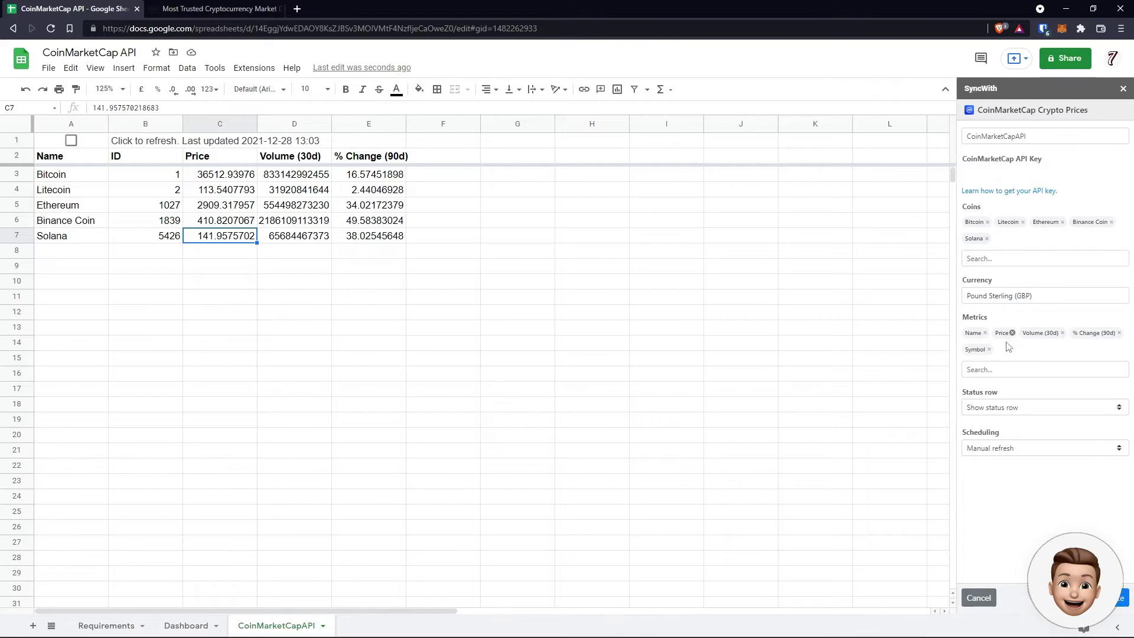
pyautogui.click(1013, 333)
pyautogui.click(1033, 333)
pyautogui.click(1041, 333)
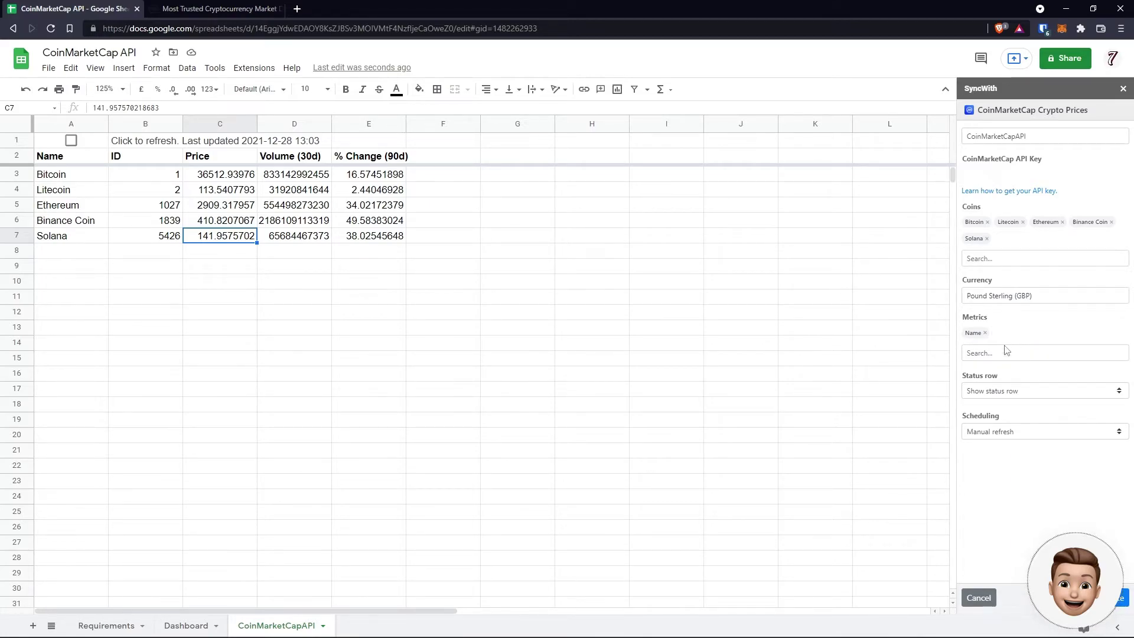
# Add the Symbol and Price metrics to the connection and update the imported table
pyautogui.click(1007, 351)
pyautogui.write('symbol')
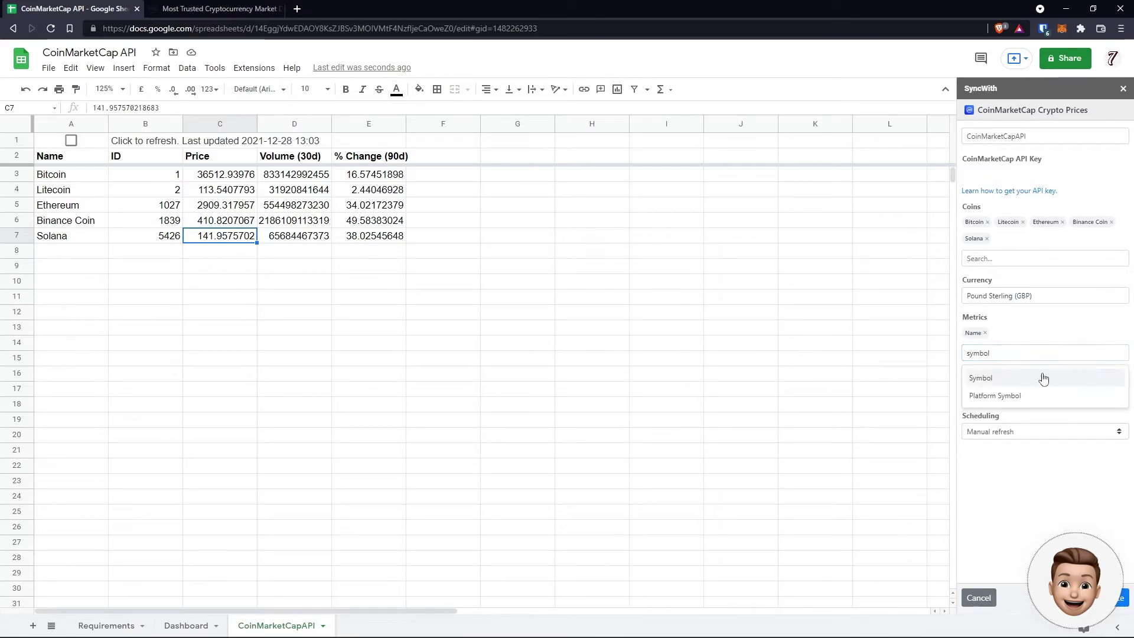
pyautogui.click(1040, 377)
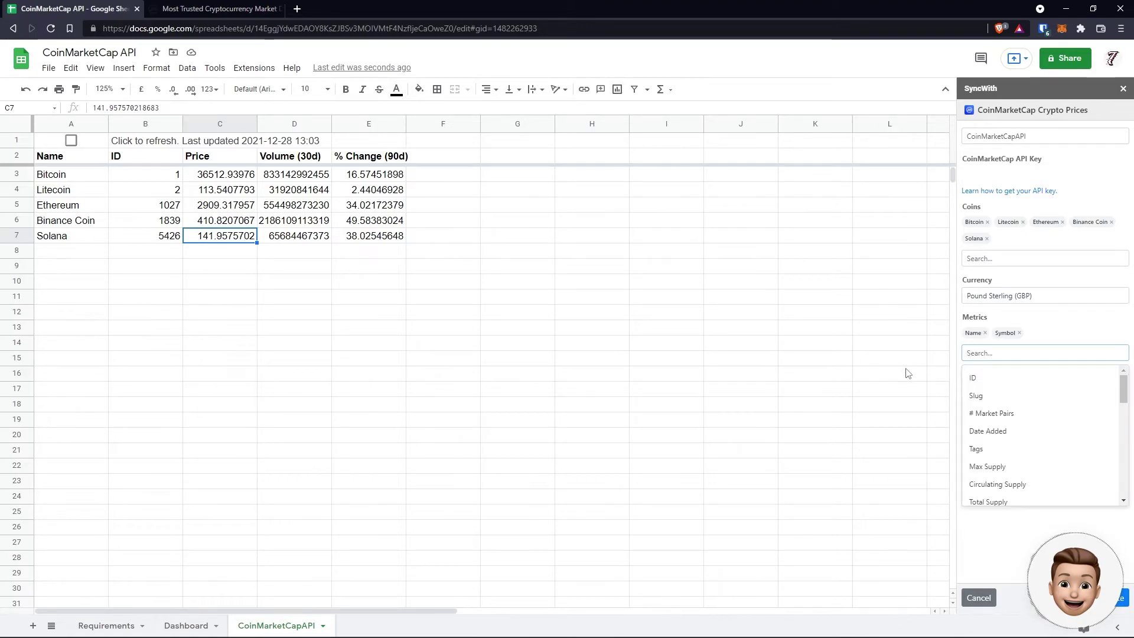
pyautogui.write('price')
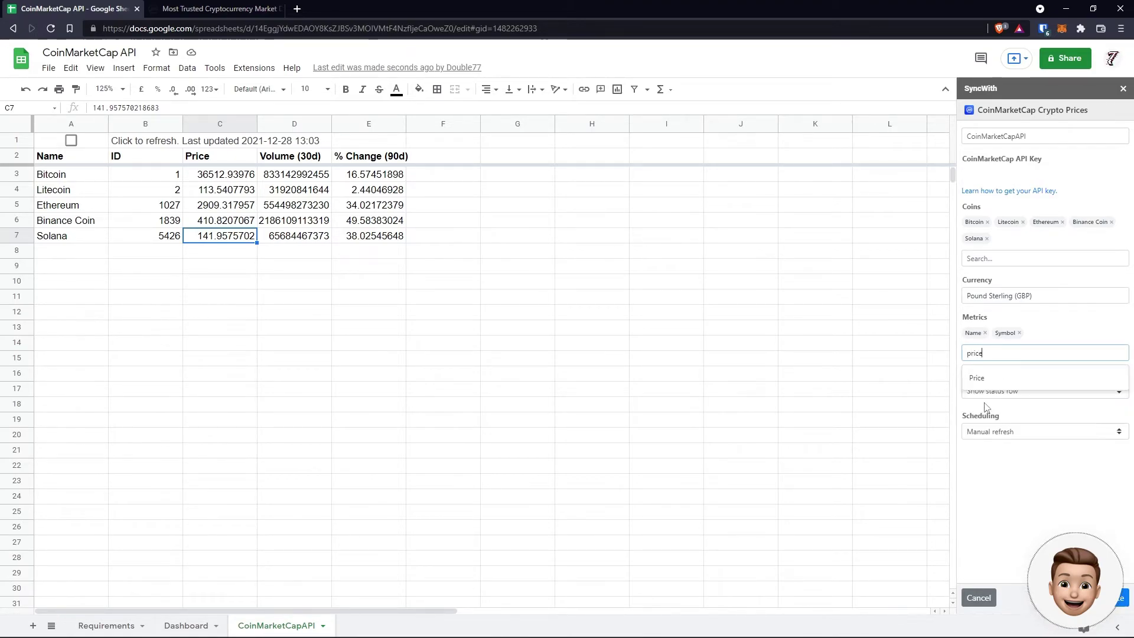
pyautogui.press('Return')
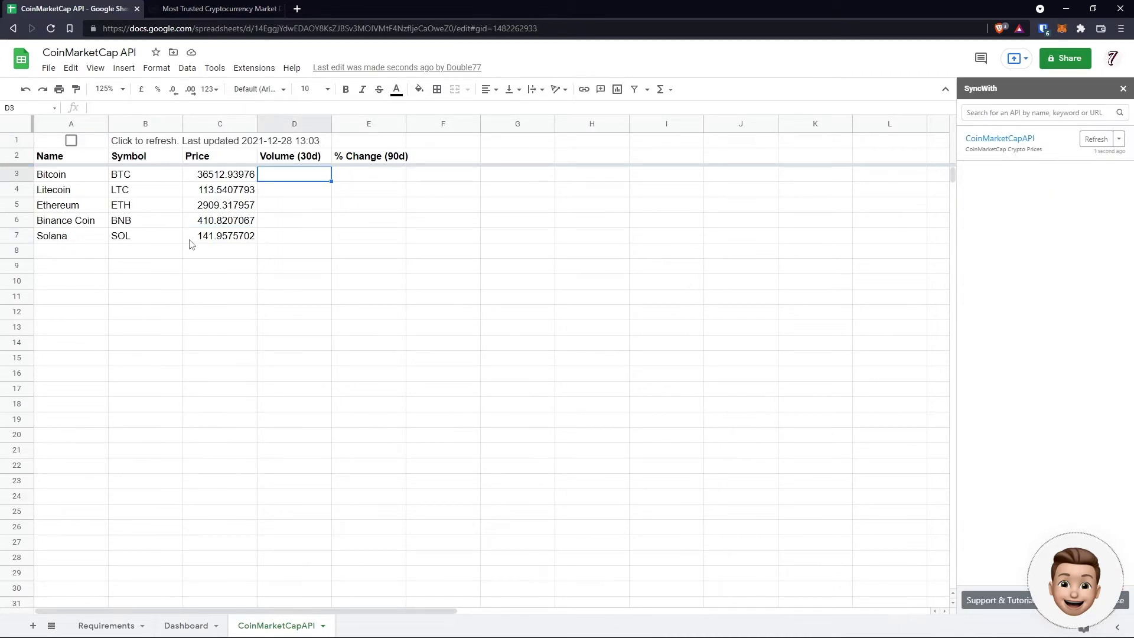
# Delete the leftover Volume (30d) and % Change (90d) columns D to E and close the SyncWith add-on
pyautogui.moveTo(294, 123); pyautogui.dragTo(354, 124)
pyautogui.rightClick(355, 123)
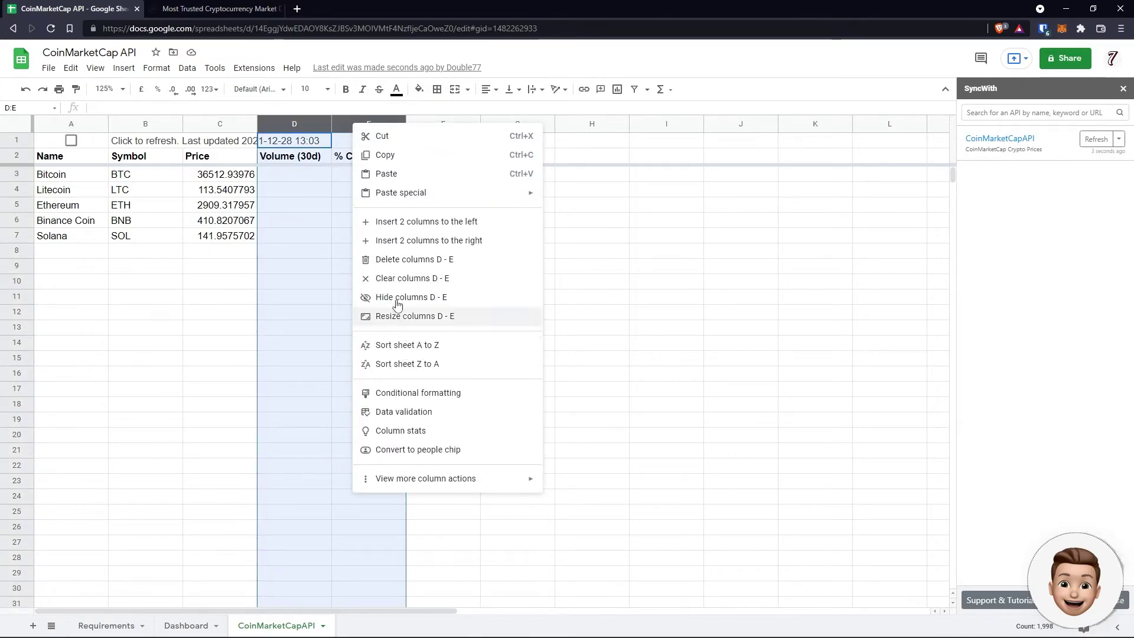
pyautogui.click(389, 259)
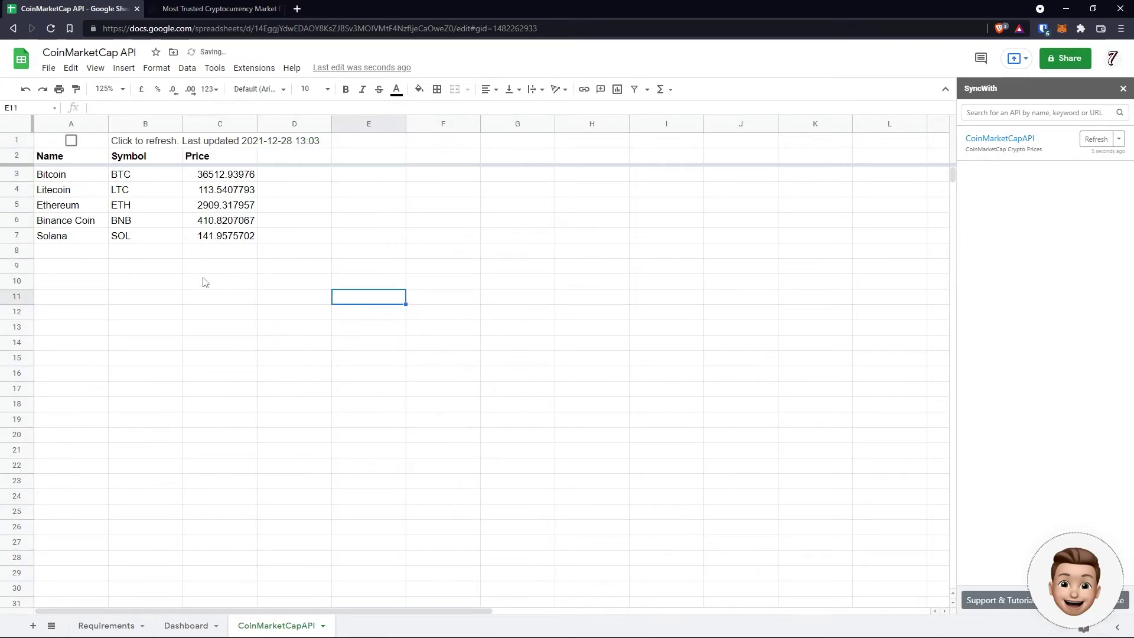
pyautogui.click(1123, 88)
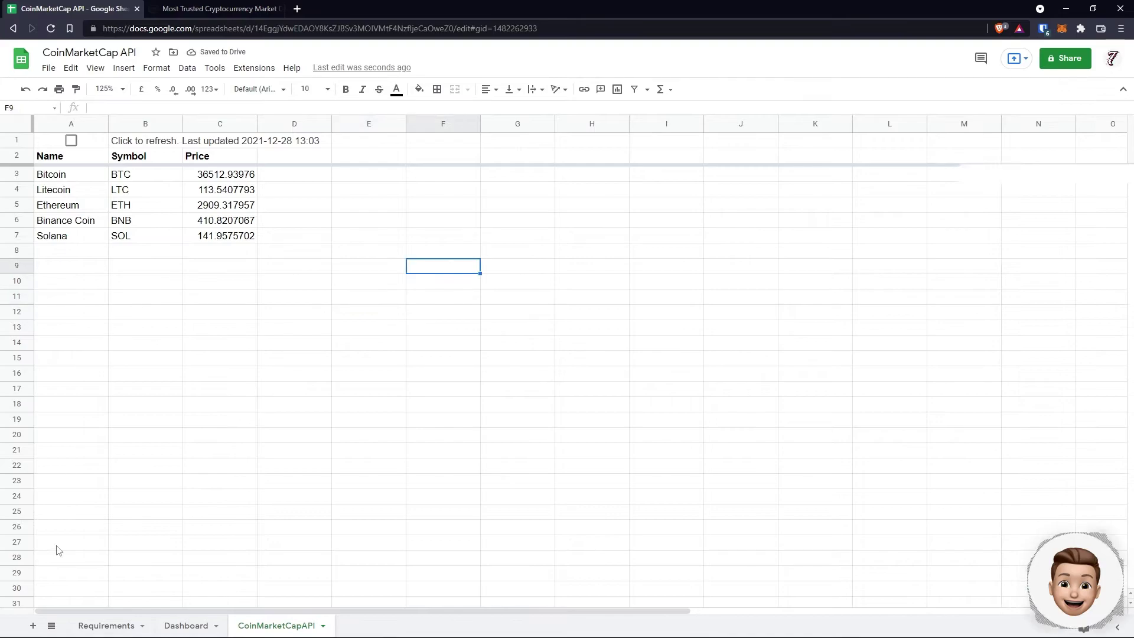
# On the Dashboard sheet, replace SOL's CMP formula in H7 with a new VLOOKUP using ticker B7 as the search key
pyautogui.click(186, 625)
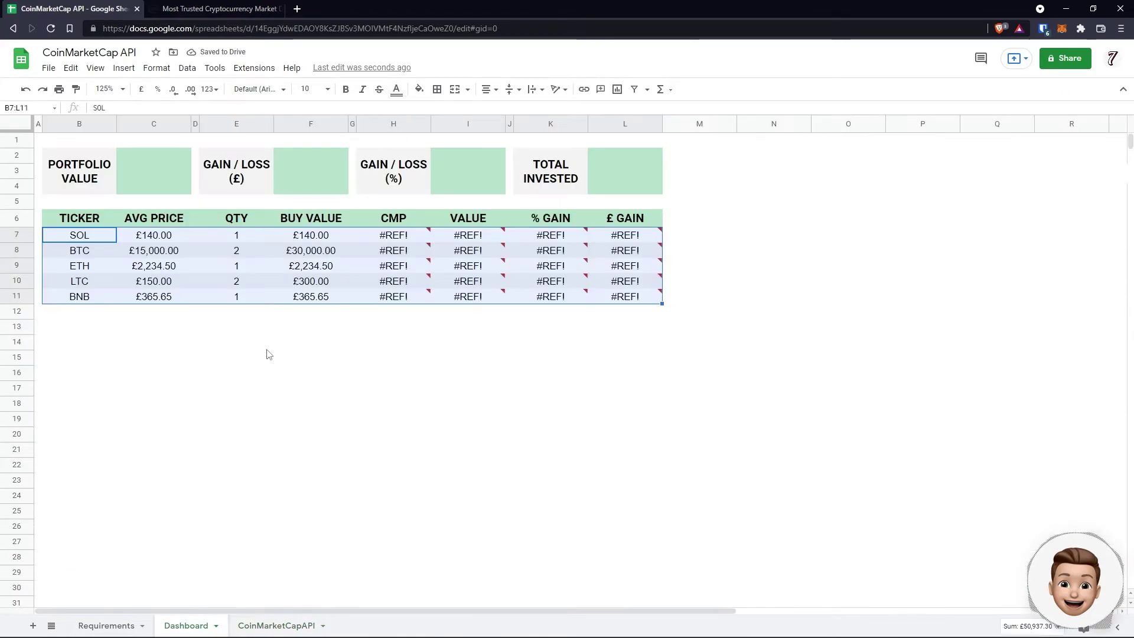
pyautogui.click(387, 235)
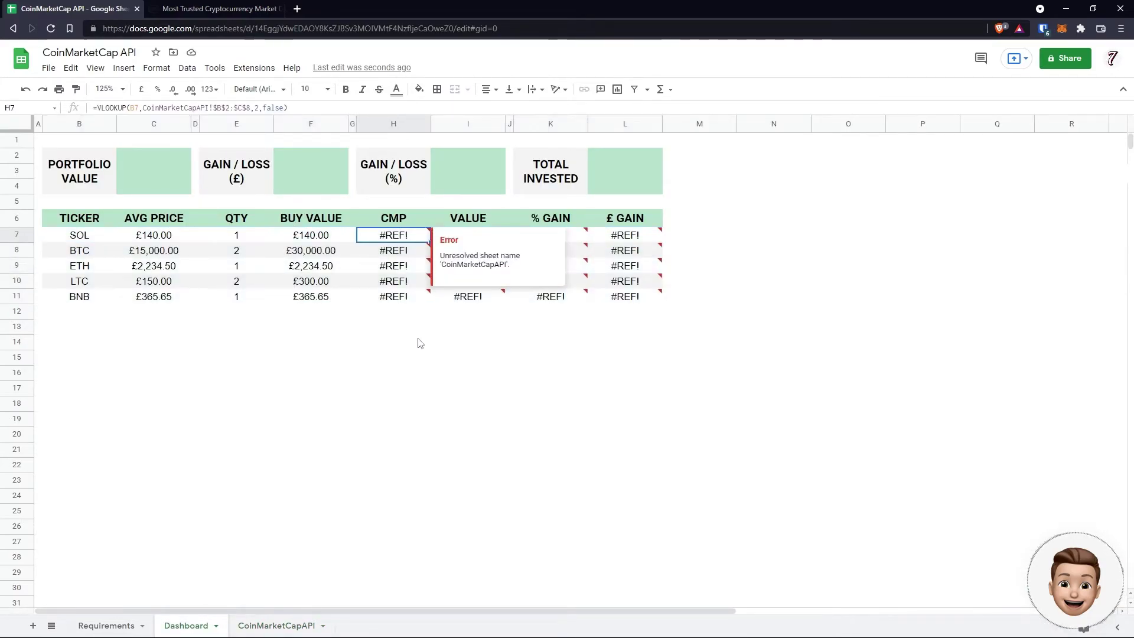
pyautogui.click(96, 107)
pyautogui.moveTo(95, 107); pyautogui.dragTo(330, 120)
pyautogui.press('BackSpace')
pyautogui.write('VLOOKUP(')
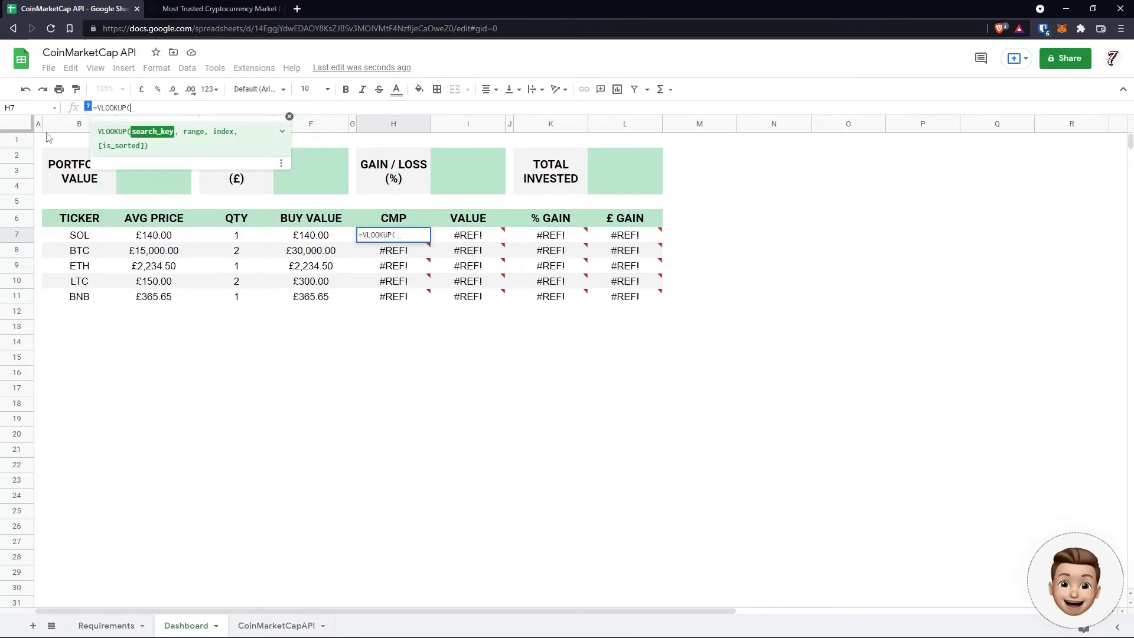
pyautogui.click(78, 238)
pyautogui.write(',')
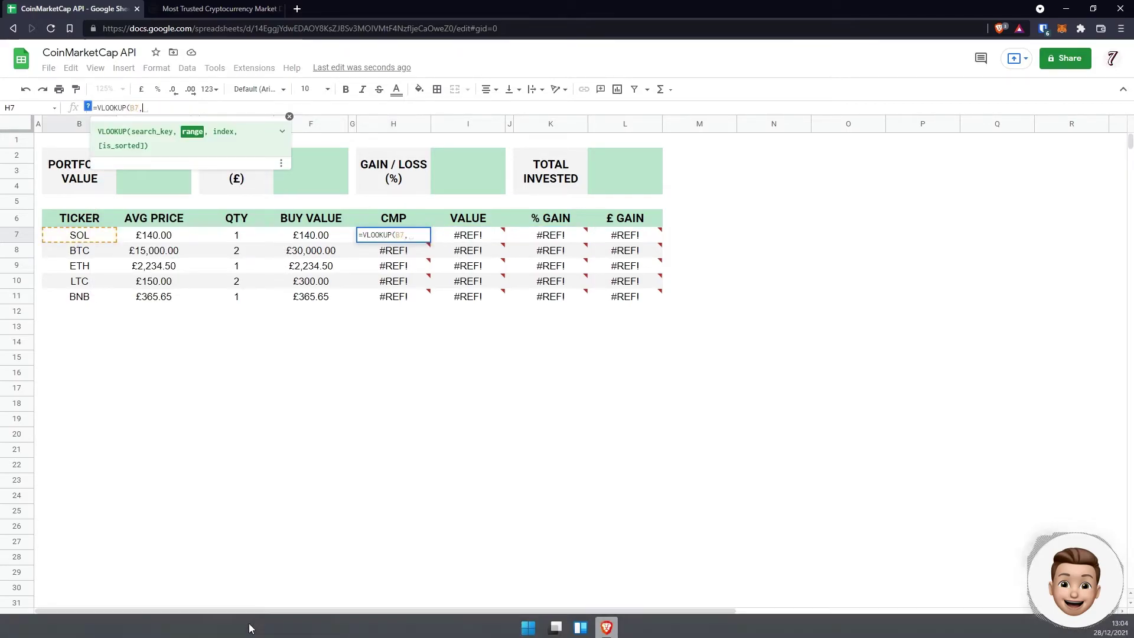
# Complete the H7 VLOOKUP with the range CoinMarketCapAPI!B:C, index 2 and false for exact matching
pyautogui.click(272, 625)
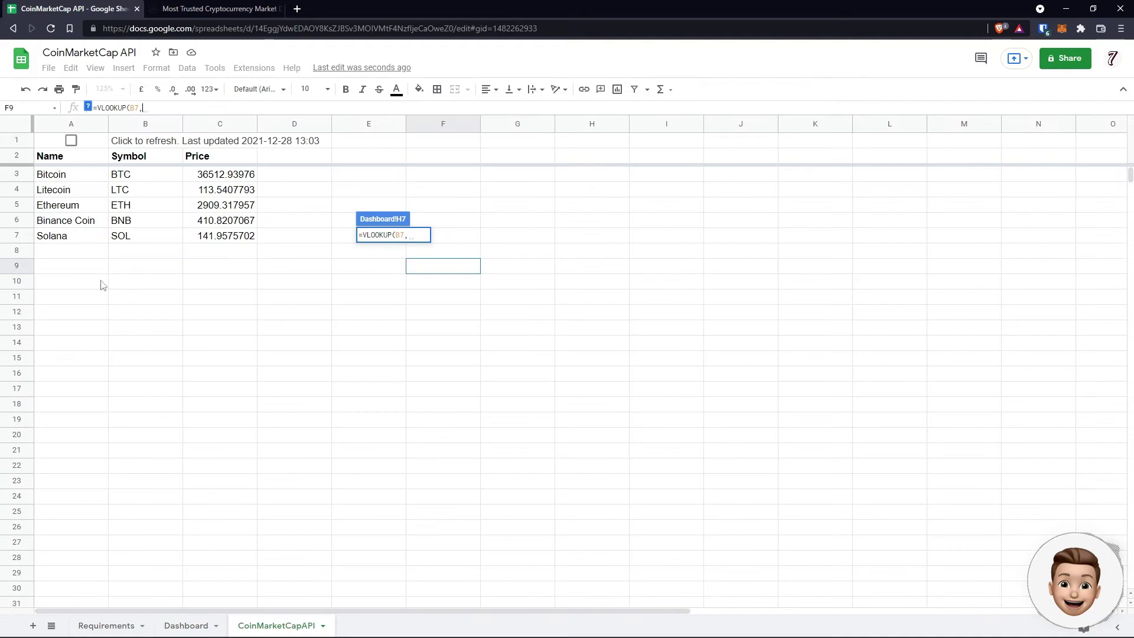
pyautogui.click(57, 158)
pyautogui.moveTo(71, 123); pyautogui.dragTo(189, 121)
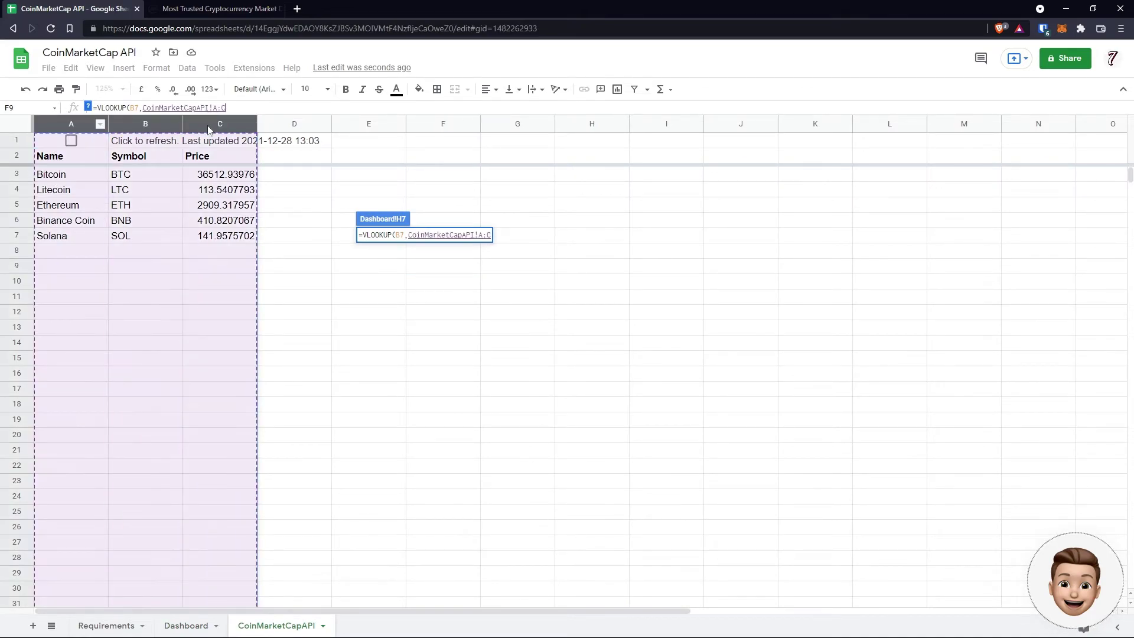
pyautogui.write(',')
pyautogui.press('BackSpace')
pyautogui.press('BackSpace')
pyautogui.press('BackSpace')
pyautogui.press('BackSpace')
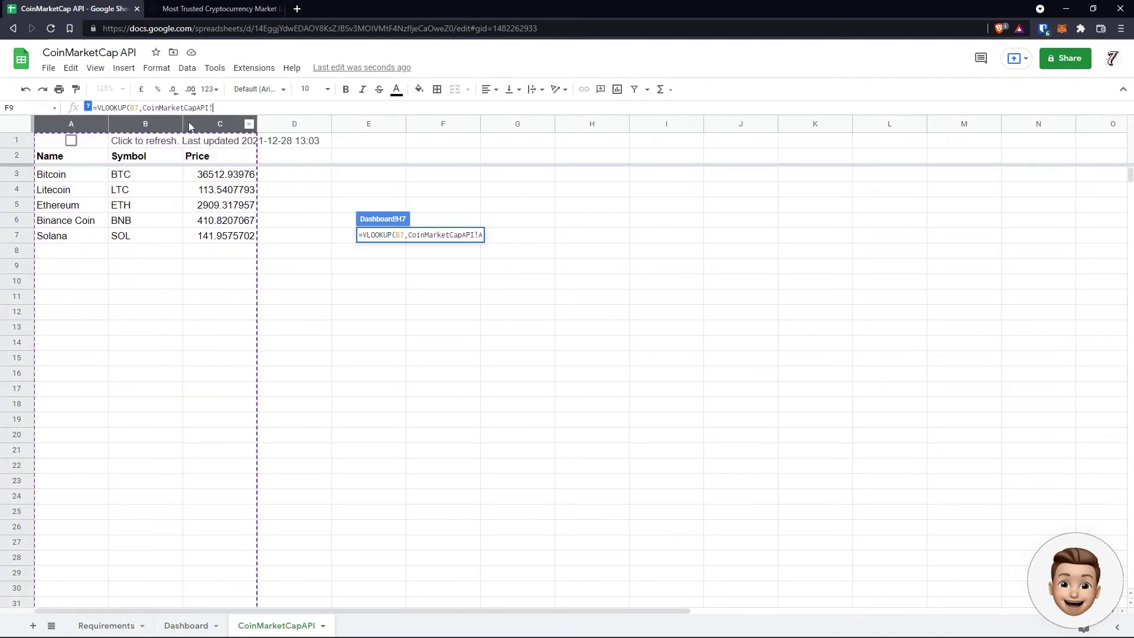
pyautogui.write('B:C,2,false)')
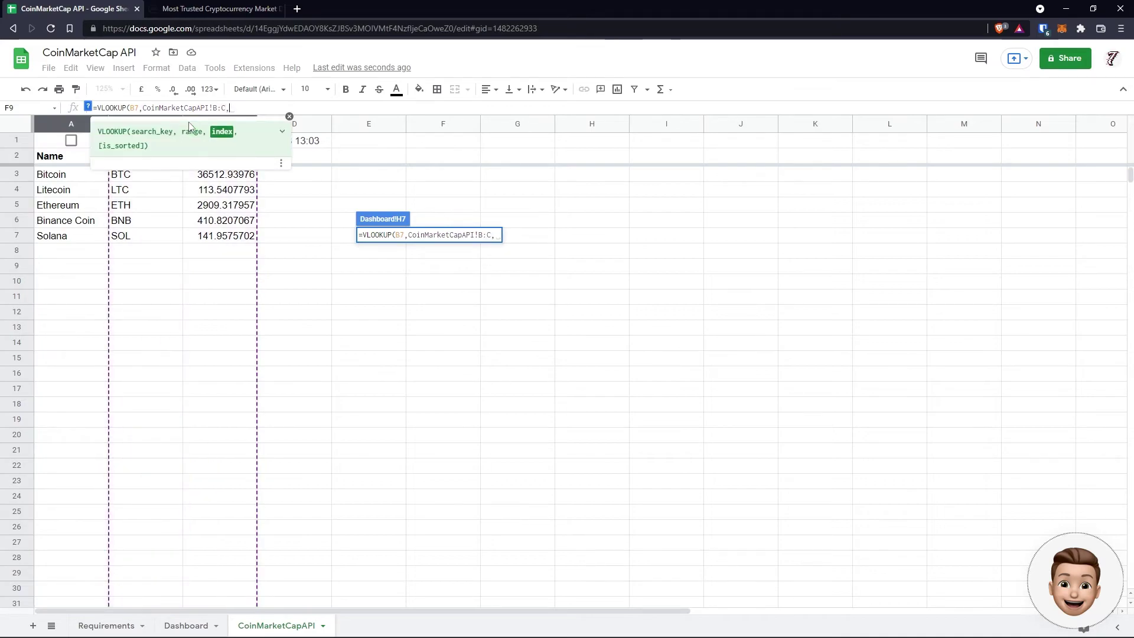
pyautogui.press('Return')
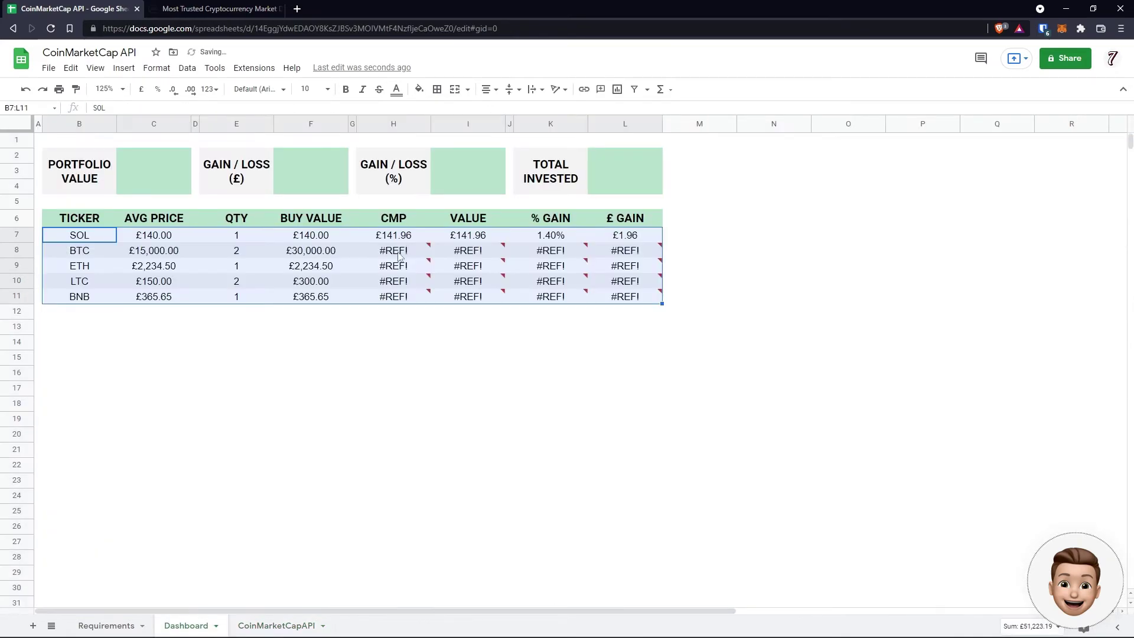
# Fill the CMP lookup formula from H7 down to H11
pyautogui.click(427, 239)
pyautogui.moveTo(427, 239); pyautogui.dragTo(430, 302)
pyautogui.click(424, 357)
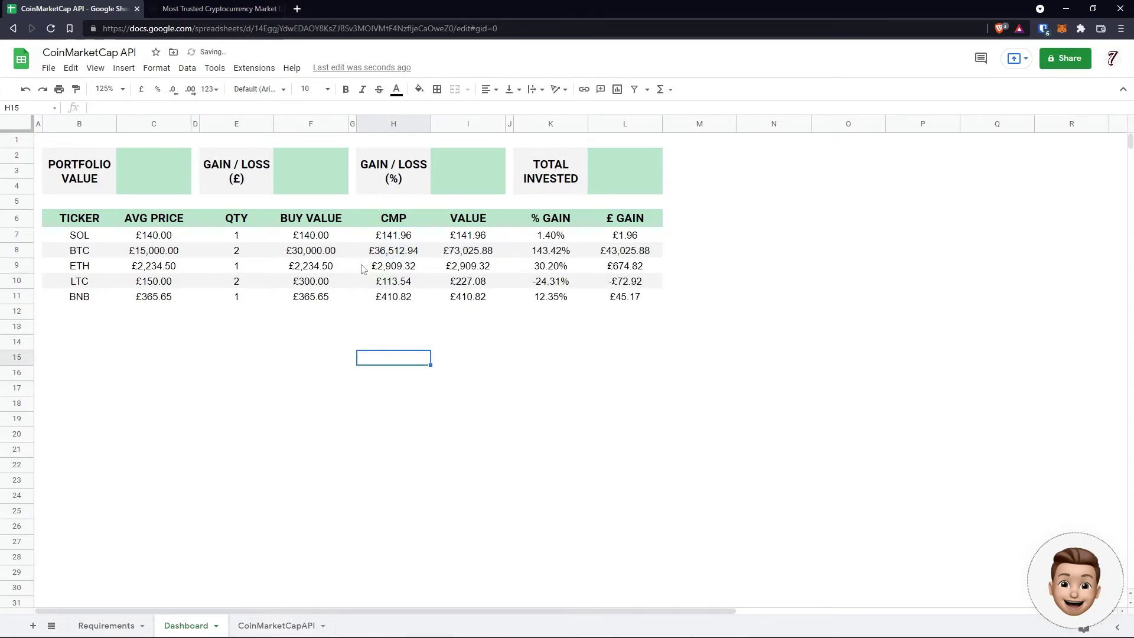
# Examine the formulas behind Value, % Gain and £ Gain in the SOL row (I7, K7 and L7)
pyautogui.click(483, 239)
pyautogui.press('Return')
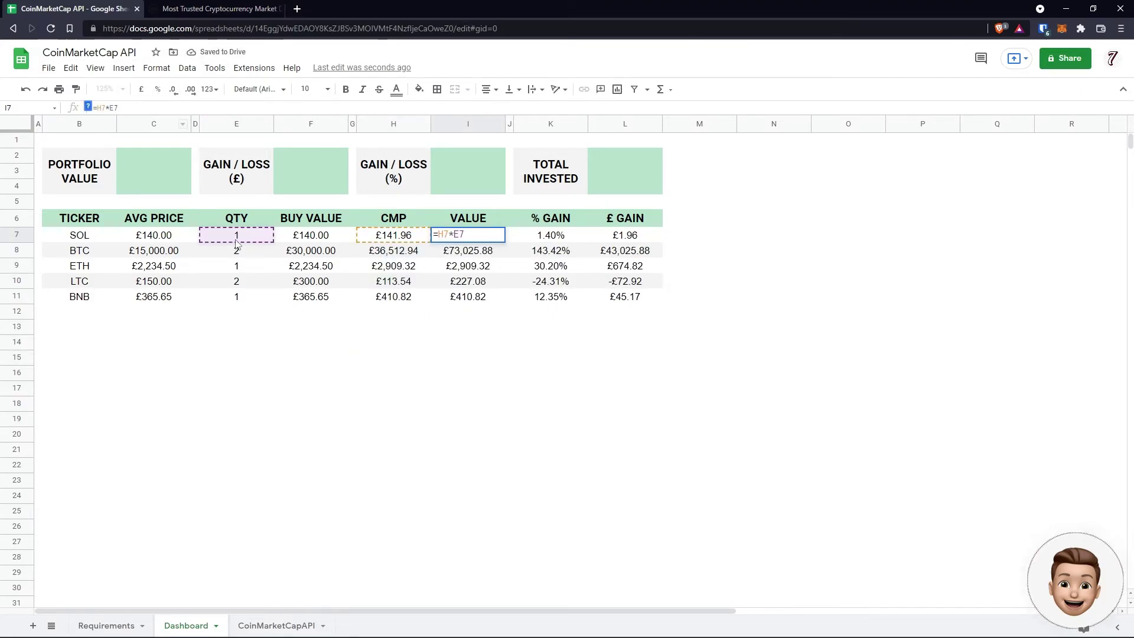
pyautogui.press('Return')
pyautogui.click(536, 238)
pyautogui.press('Return')
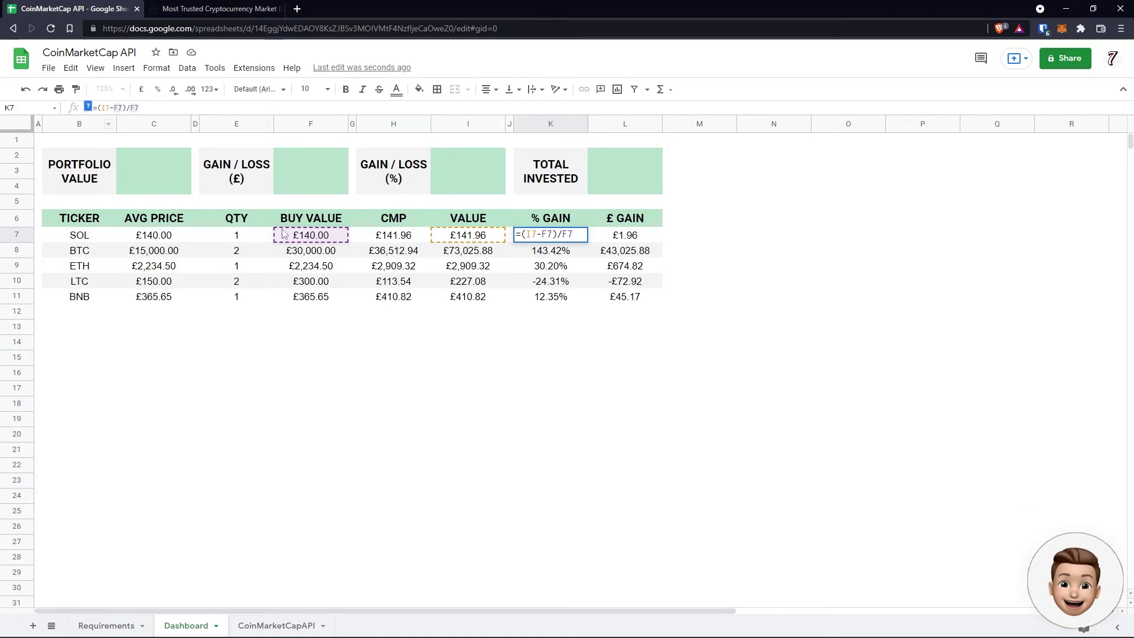
pyautogui.press('Return')
pyautogui.click(605, 236)
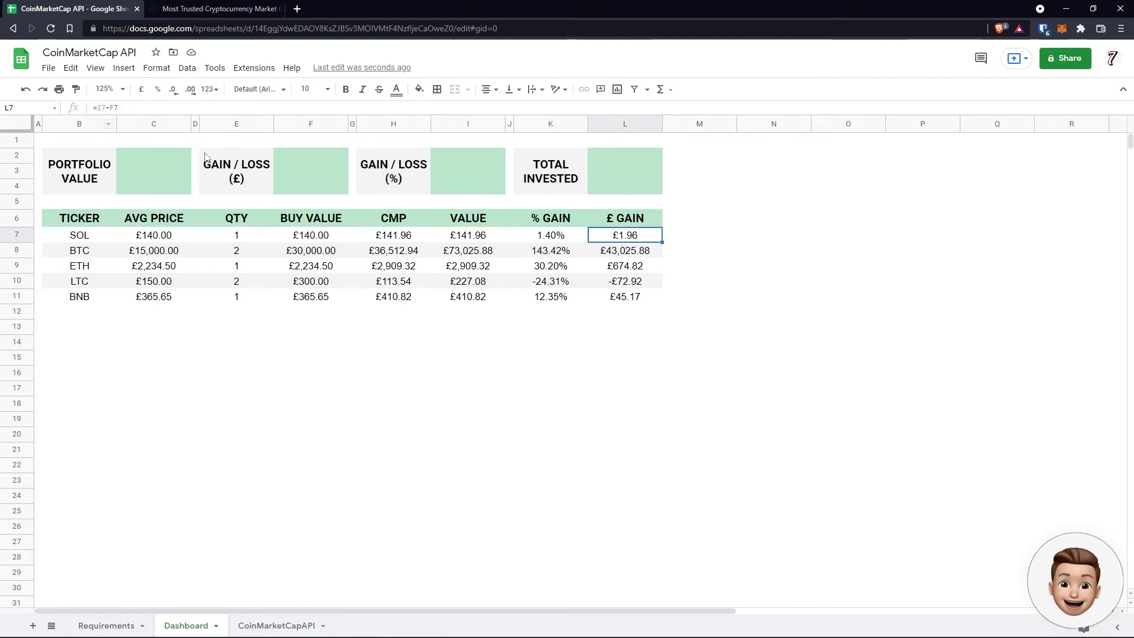
pyautogui.click(131, 105)
pyautogui.press('Return')
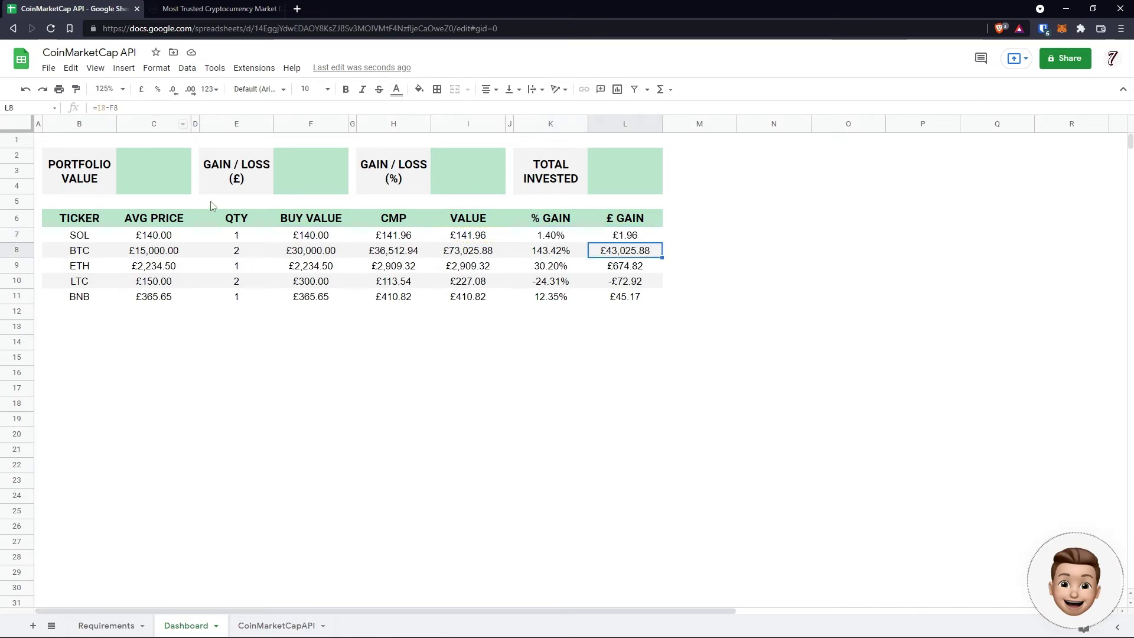
# Sum the Value range I7:I11 in the Portfolio Value cell and fit column C's width to its contents
pyautogui.click(157, 185)
pyautogui.write('=SUM(')
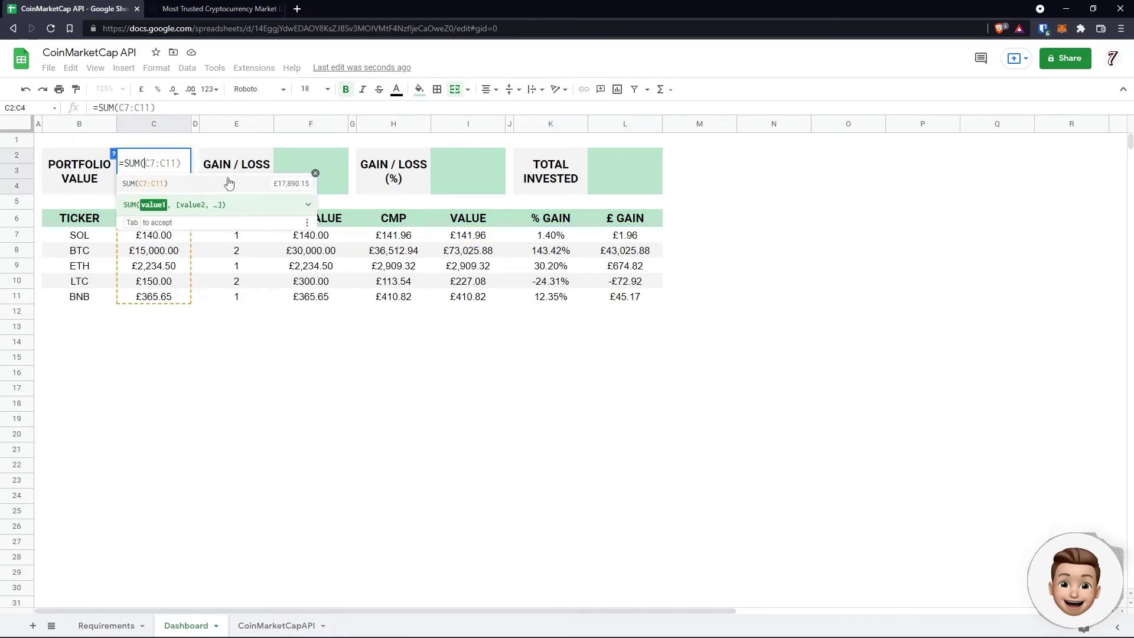
pyautogui.moveTo(468, 236); pyautogui.dragTo(468, 298)
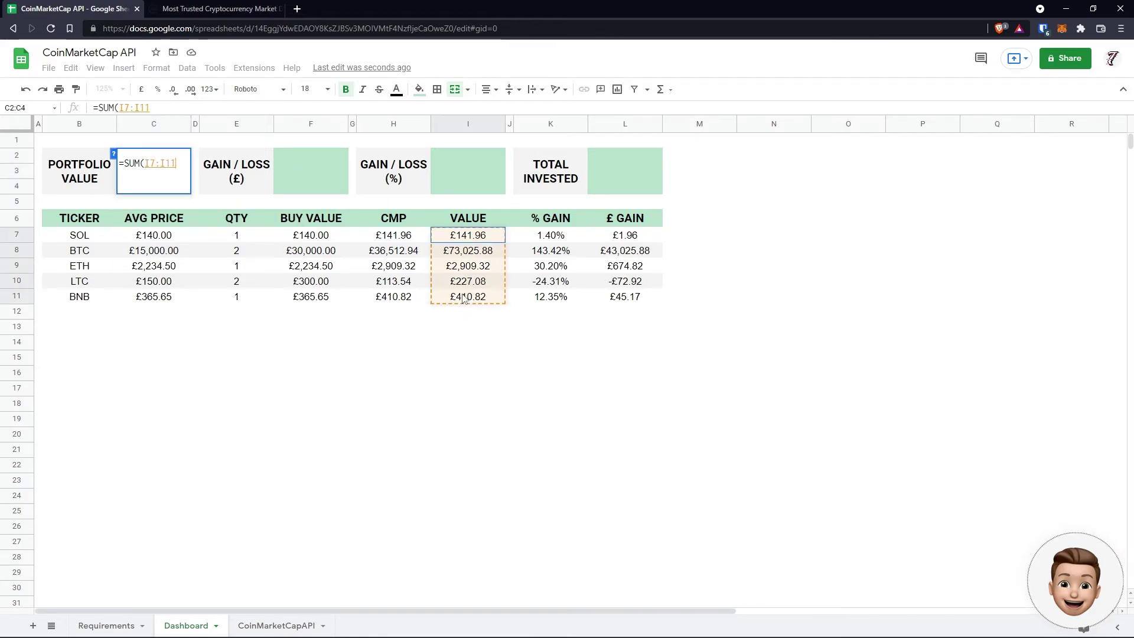
pyautogui.press('Return')
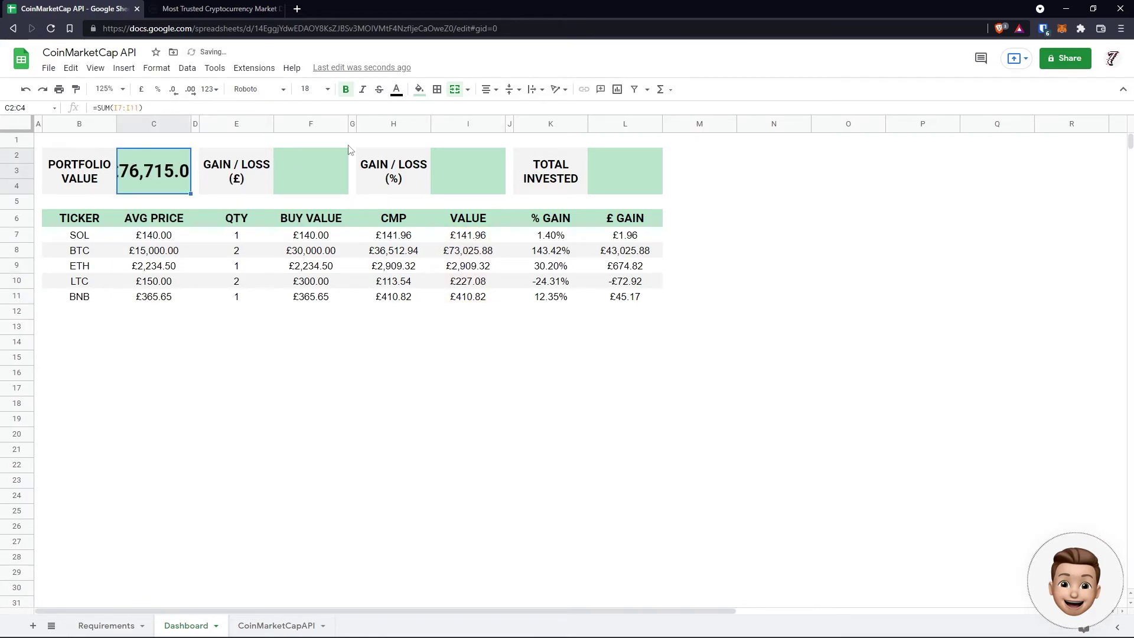
pyautogui.doubleClick(191, 124)
pyautogui.click(238, 310)
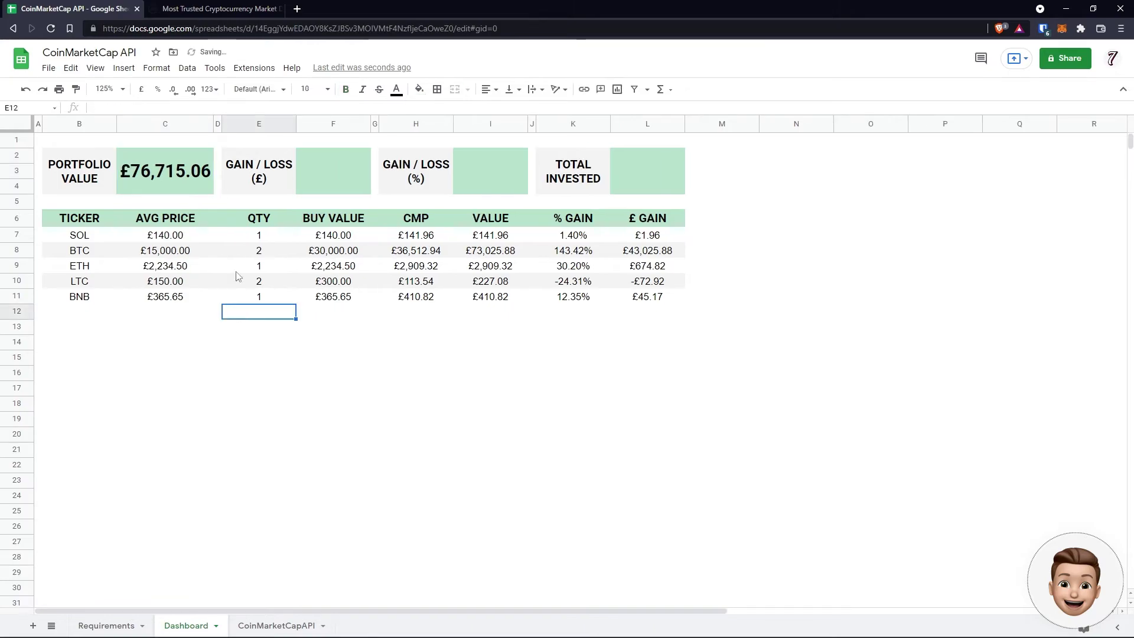
# Format the Portfolio Value amount to show no decimal places
pyautogui.click(339, 177)
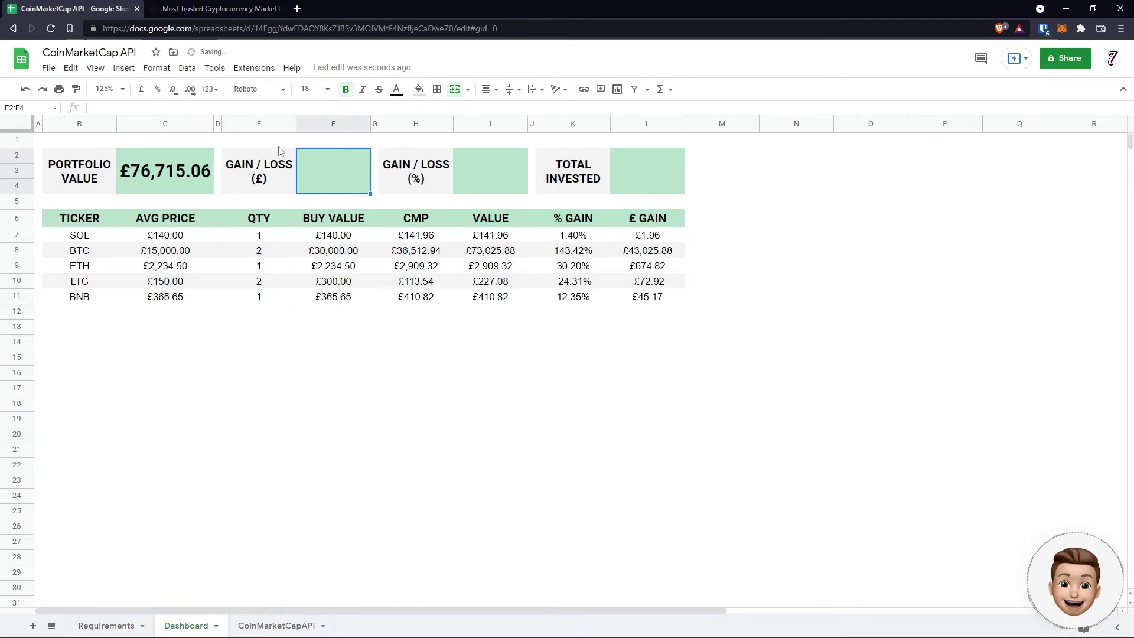
pyautogui.click(183, 196)
pyautogui.click(190, 89)
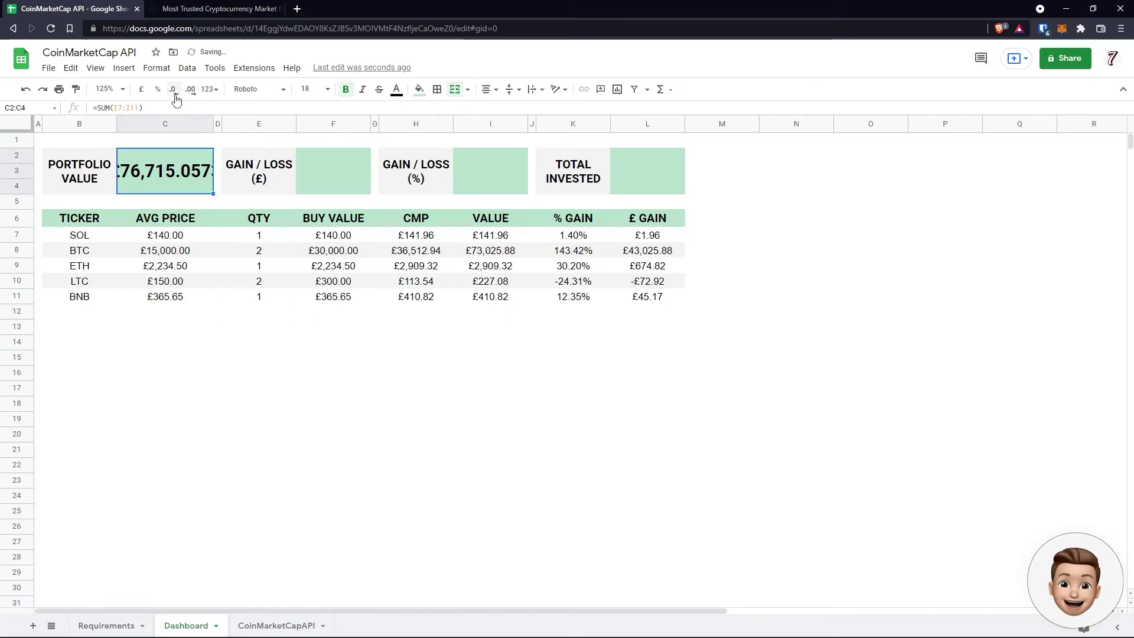
pyautogui.click(174, 92)
pyautogui.click(173, 93)
pyautogui.click(174, 92)
# Sum the £ Gain range L7:L11 in the Gain / Loss (£) cell
pyautogui.click(332, 188)
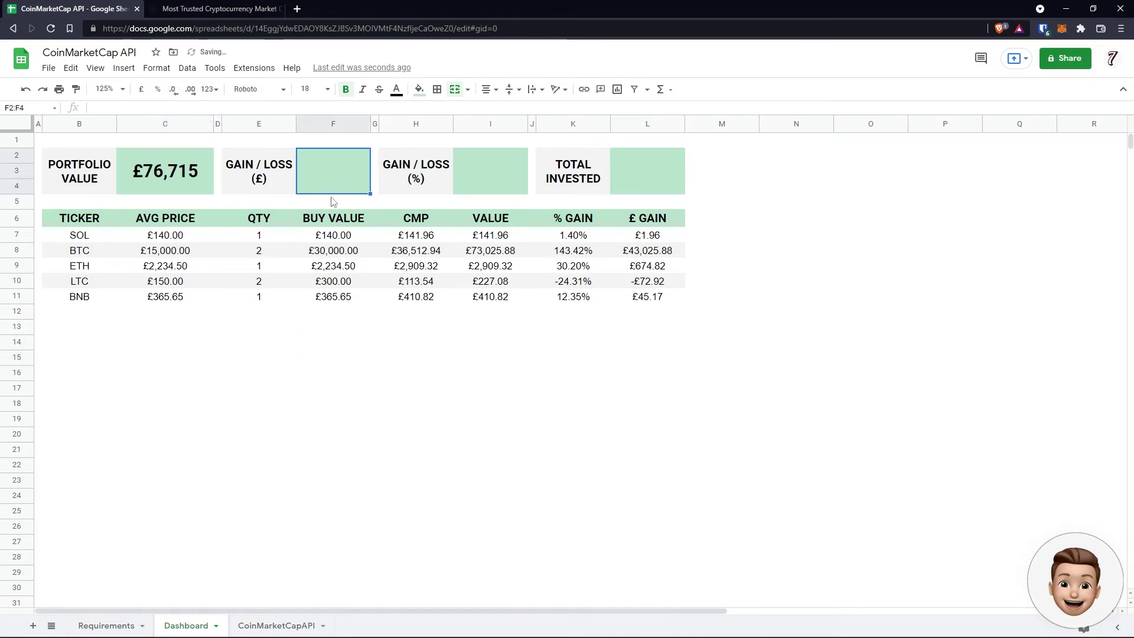
pyautogui.write('=sum(F7:F11')
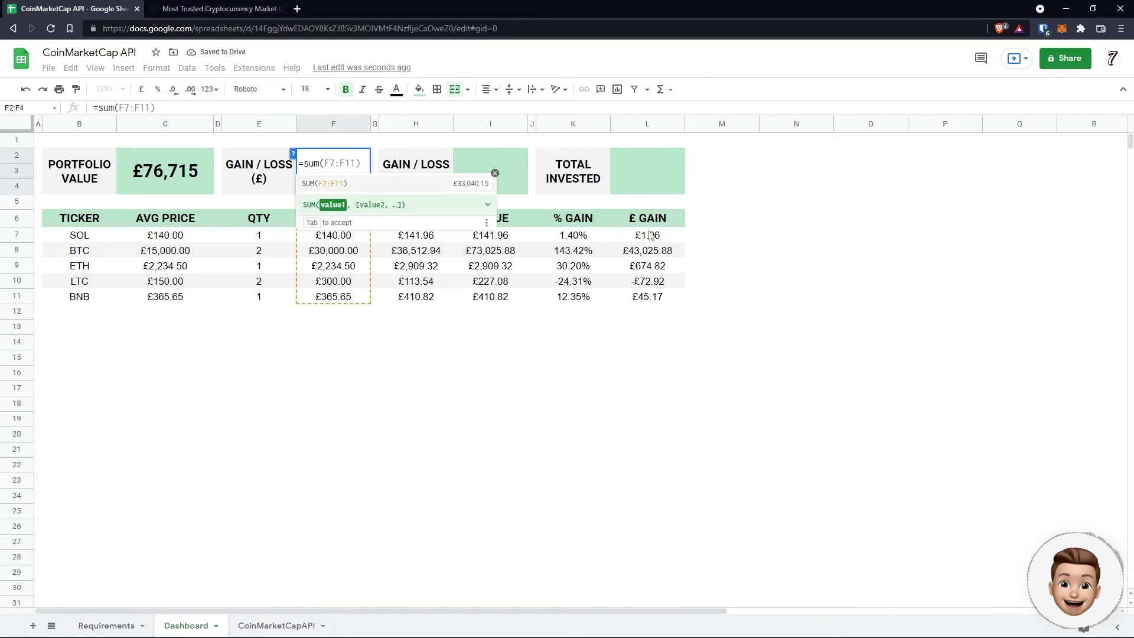
pyautogui.moveTo(647, 235); pyautogui.dragTo(647, 297)
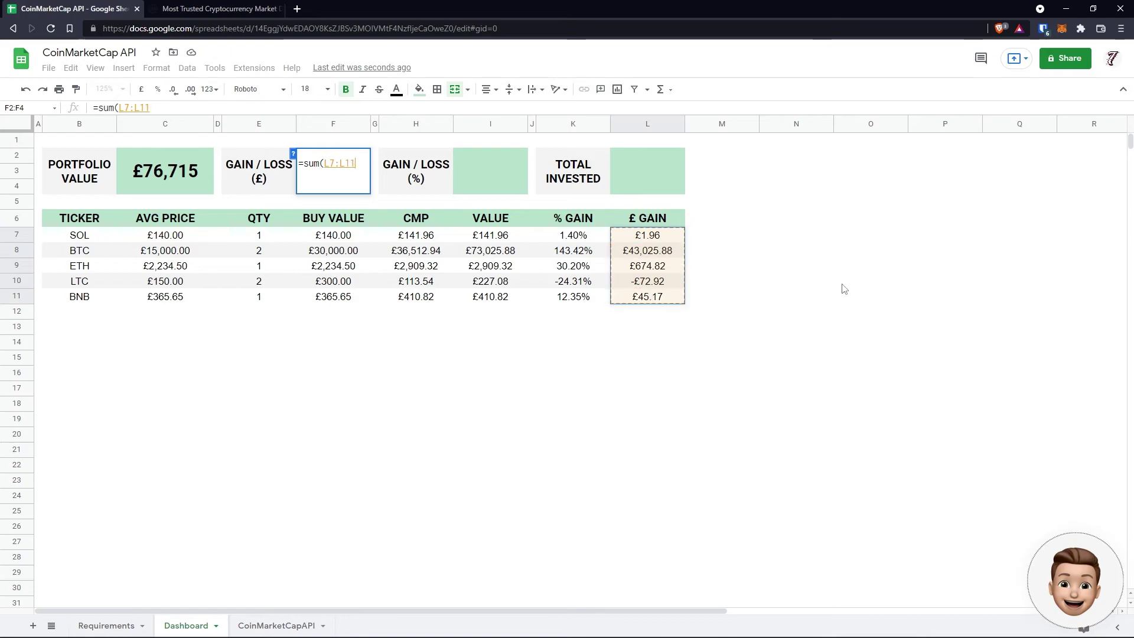
pyautogui.write(')')
pyautogui.press('Return')
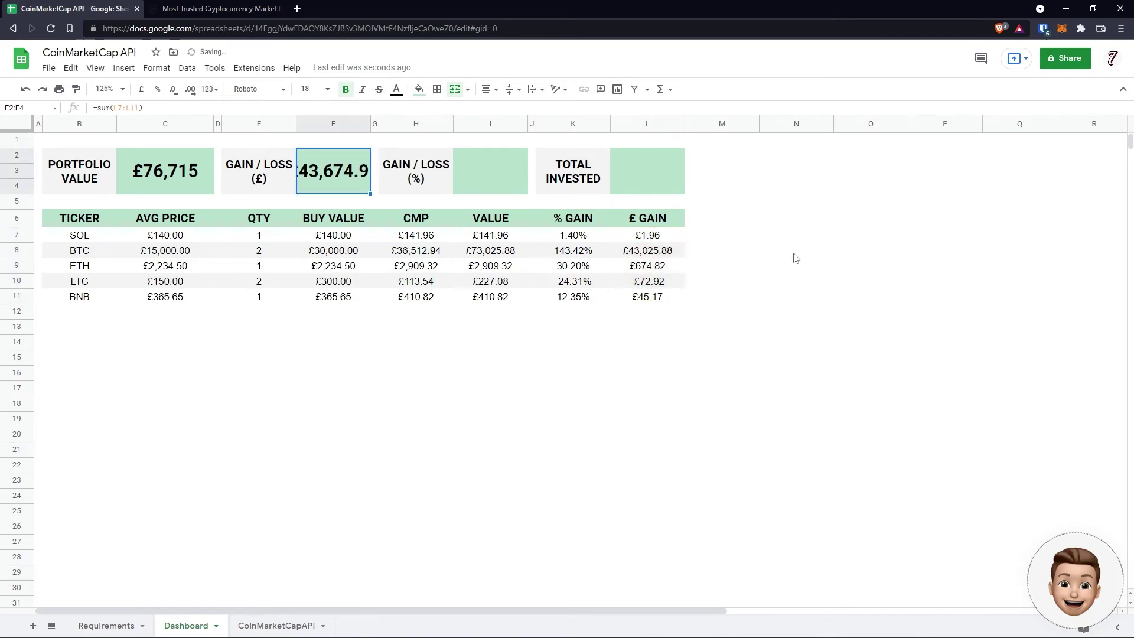
# Copy the Portfolio Value amount's formatting onto the Gain / Loss (£) amount
pyautogui.click(188, 176)
pyautogui.click(73, 90)
pyautogui.click(333, 171)
pyautogui.click(416, 235)
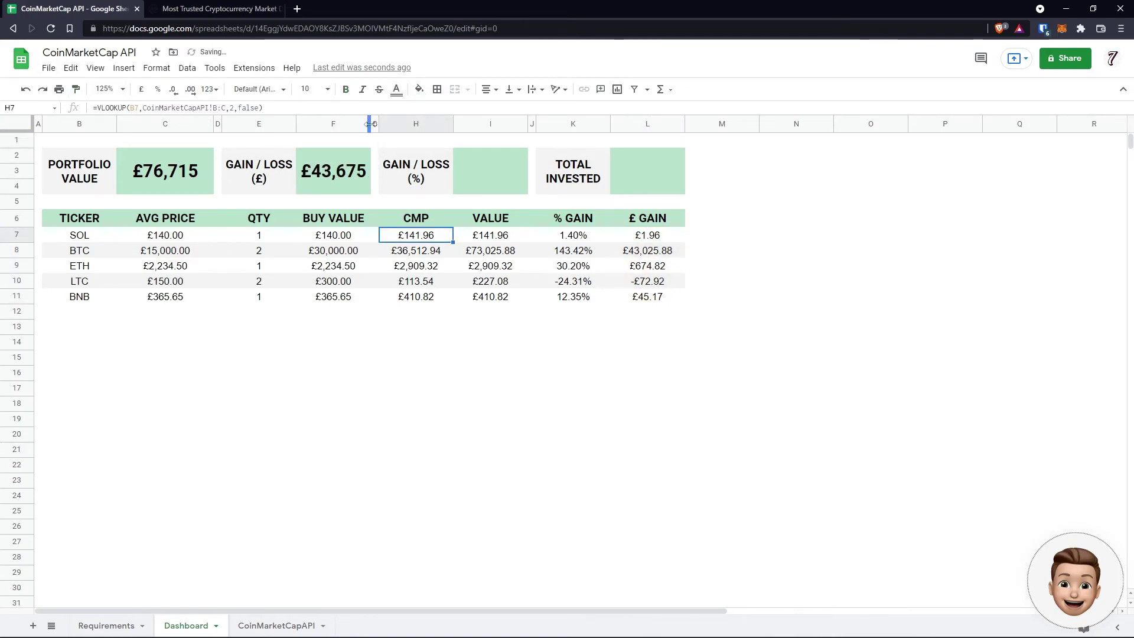
pyautogui.click(486, 182)
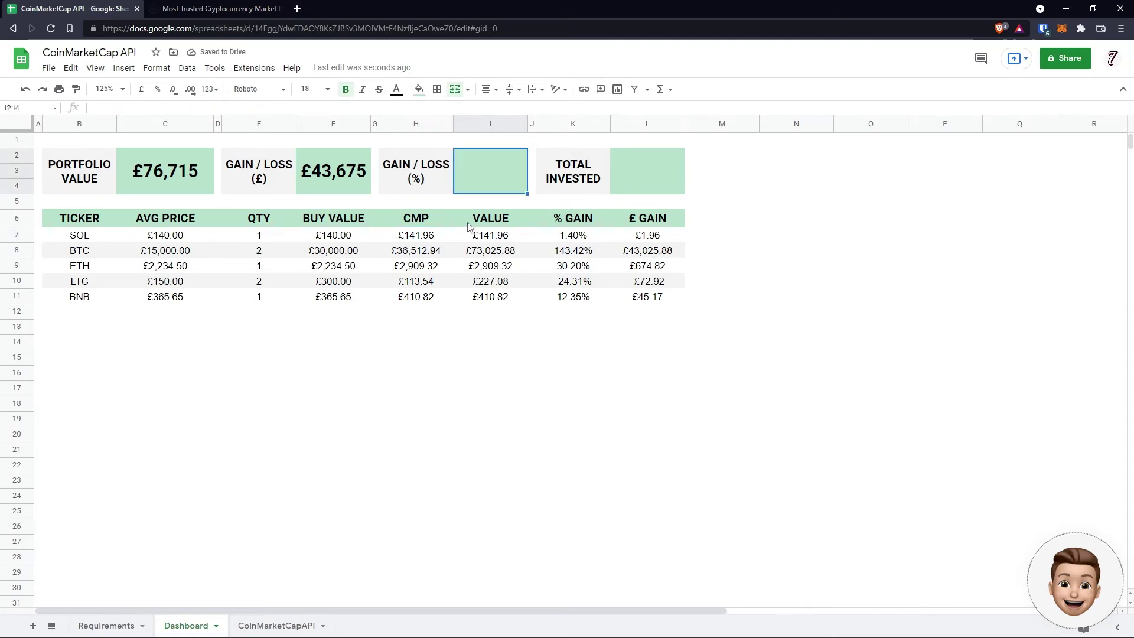
pyautogui.write('=sum(')
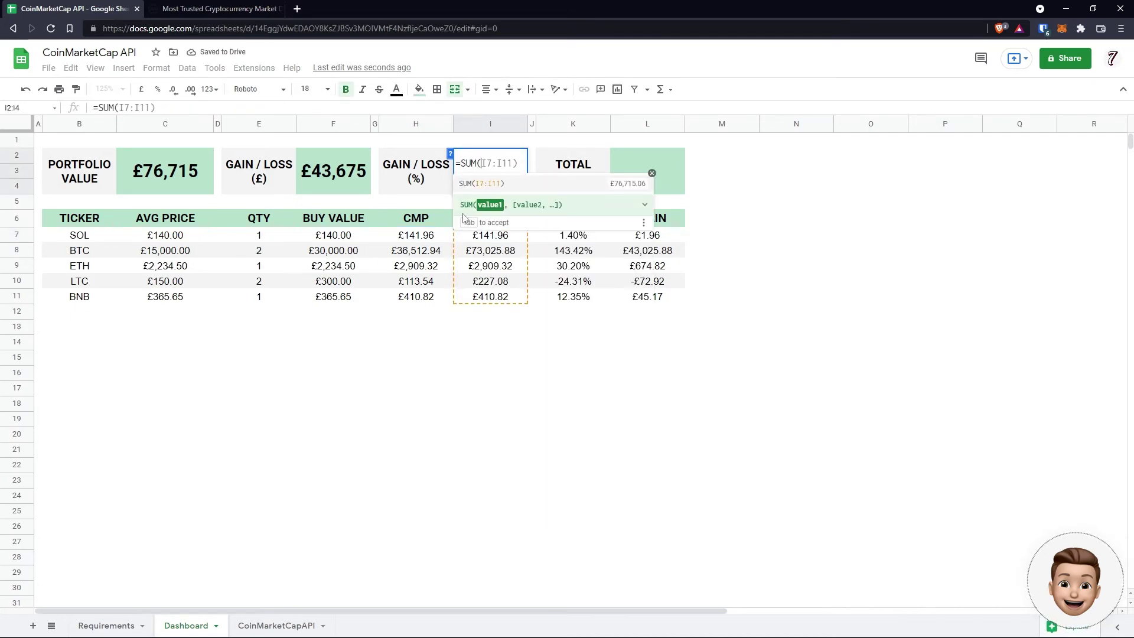
pyautogui.press('BackSpace')
pyautogui.press('BackSpace')
pyautogui.press('BackSpace')
pyautogui.press('BackSpace')
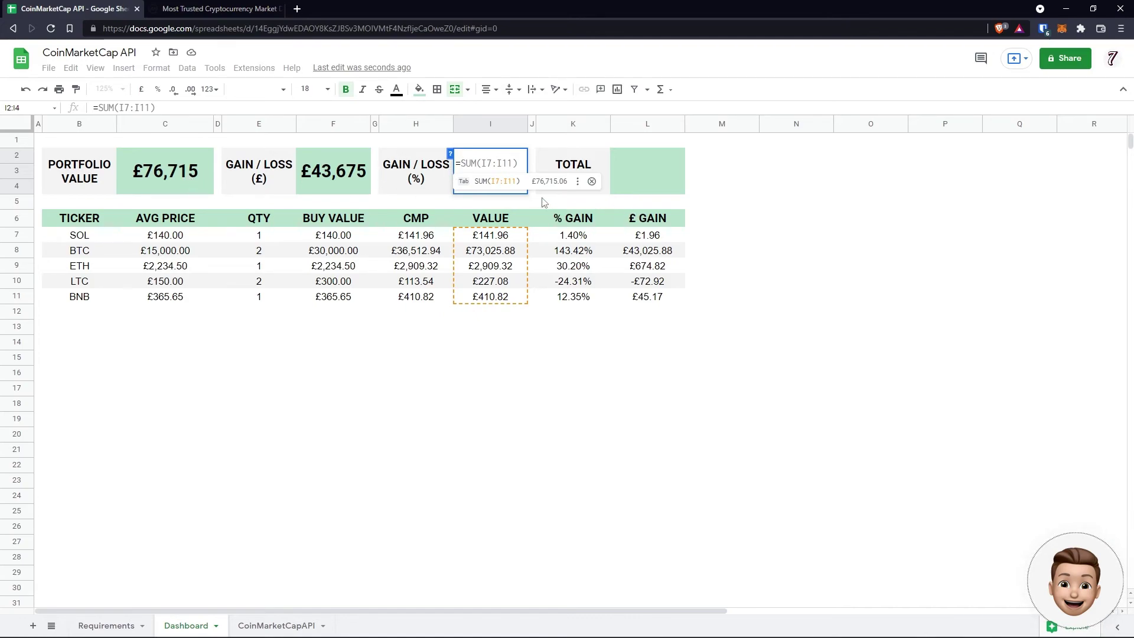
pyautogui.press('Escape')
# Sum the Buy Value range F7:F11 in the Total Invested cell
pyautogui.click(668, 170)
pyautogui.write('=SU')
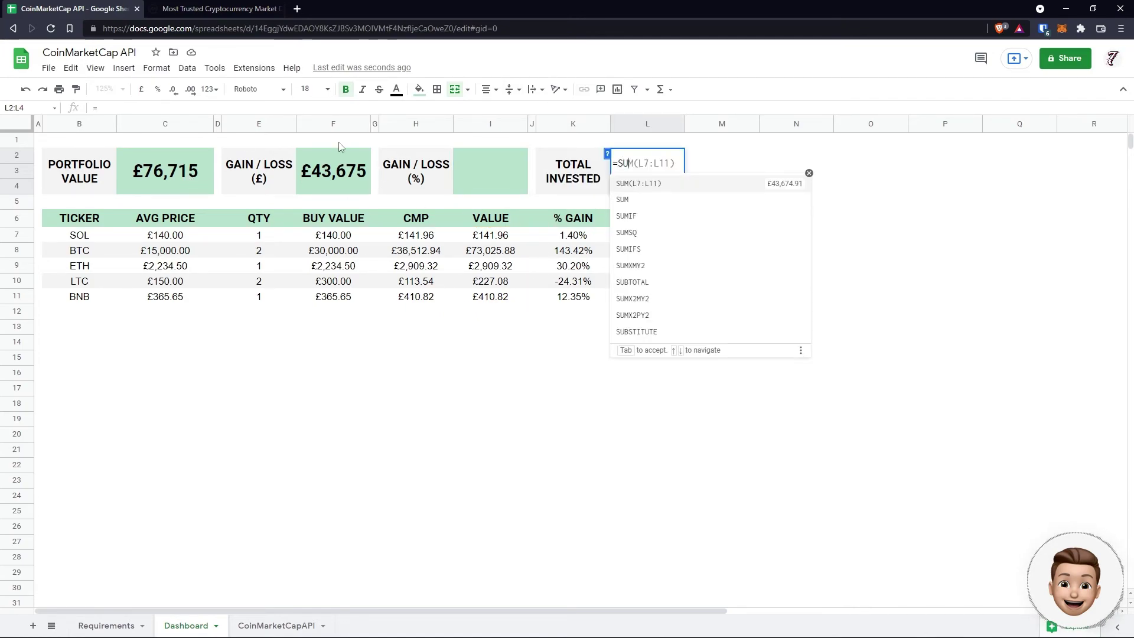
pyautogui.write('M(')
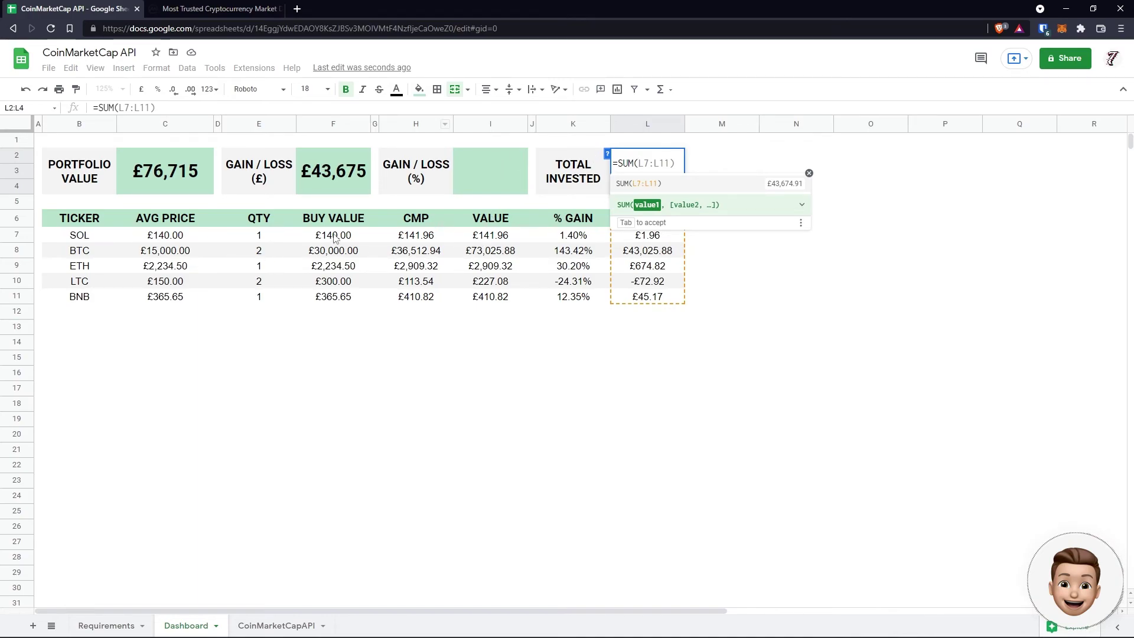
pyautogui.moveTo(333, 238); pyautogui.dragTo(328, 301)
pyautogui.press('Return')
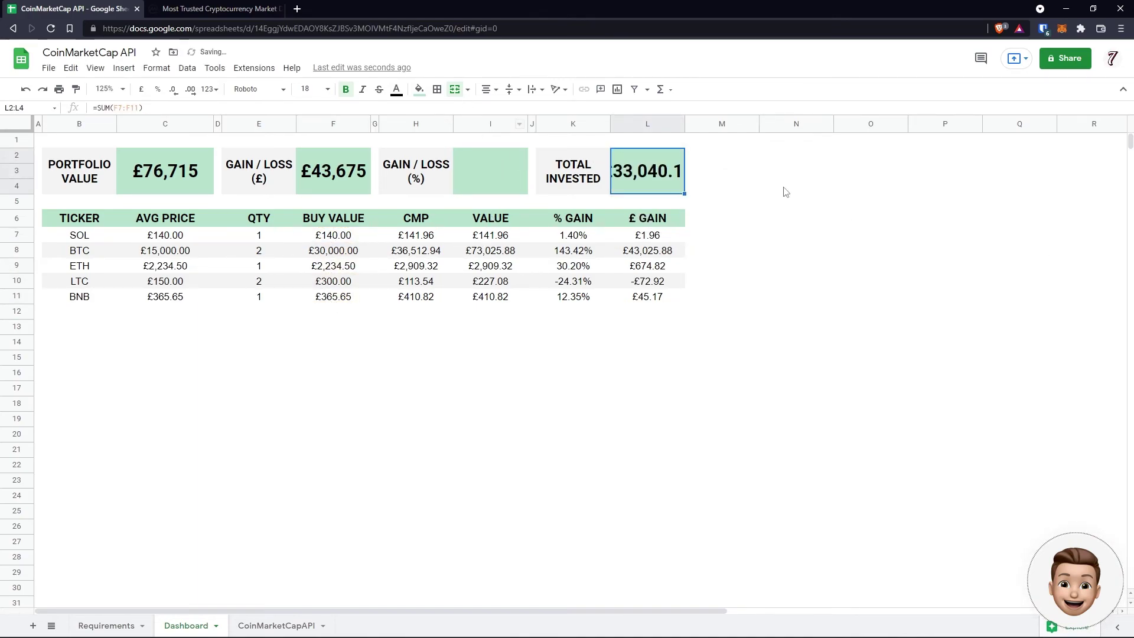
# Copy the Gain / Loss (£) amount's formatting onto the Total Invested amount
pyautogui.click(596, 165)
pyautogui.click(335, 168)
pyautogui.click(647, 171)
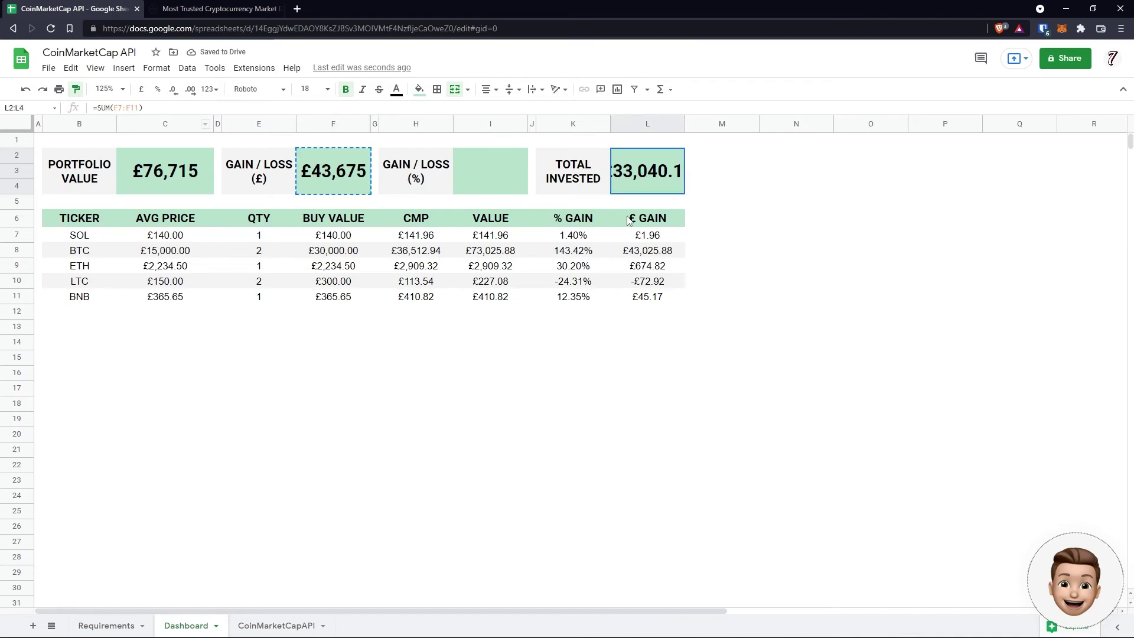
pyautogui.moveTo(573, 297); pyautogui.dragTo(573, 311)
# Subtract Total Invested from Portfolio Value in the Gain / Loss (%) cell with the formula =(C2-L2)
pyautogui.click(472, 174)
pyautogui.write('=')
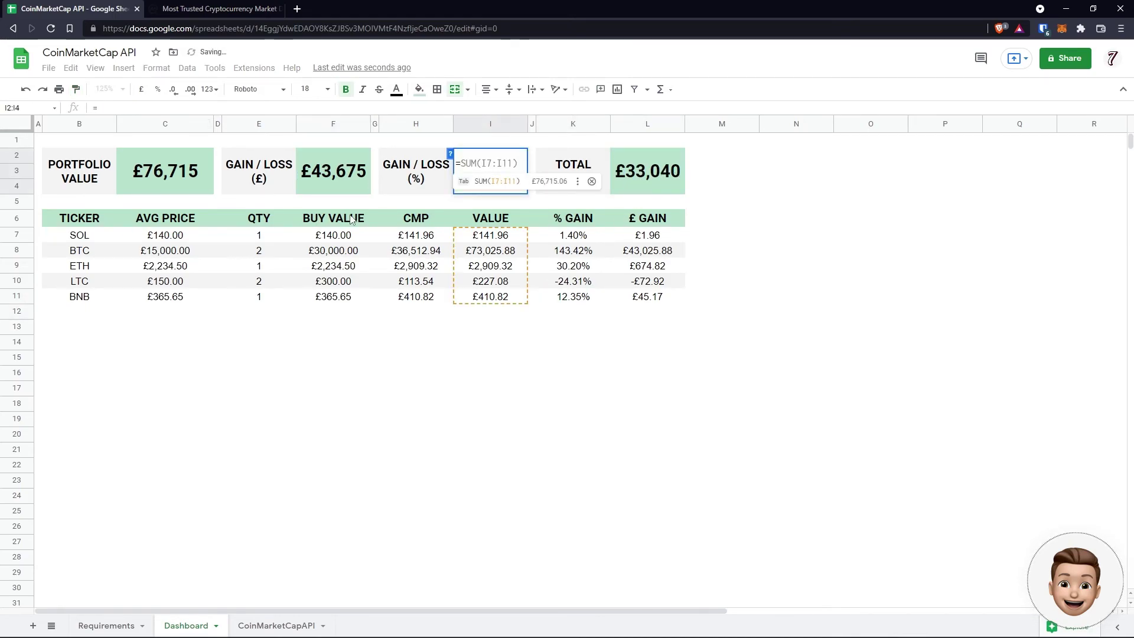
pyautogui.write('(')
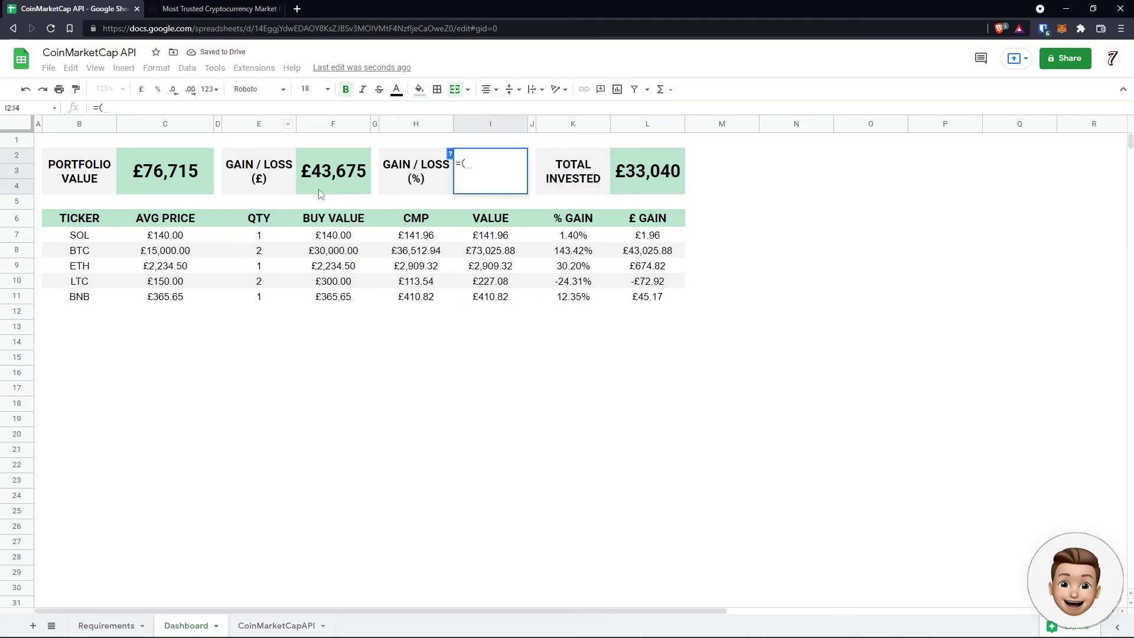
pyautogui.click(165, 171)
pyautogui.write('-')
pyautogui.click(647, 170)
pyautogui.write(')/')
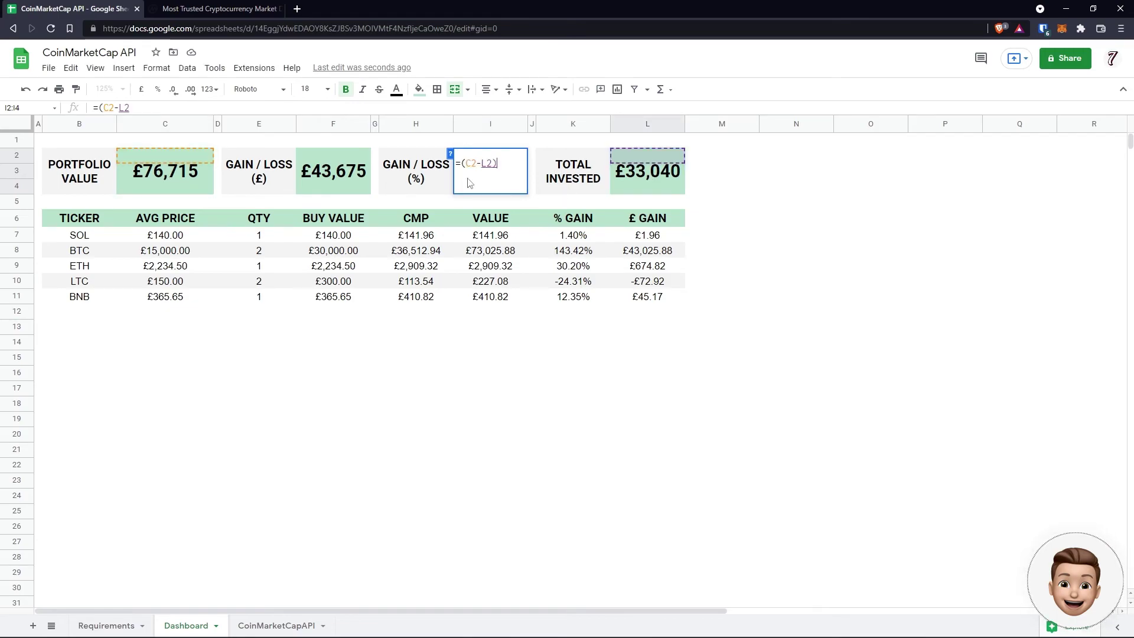
pyautogui.press('BackSpace')
pyautogui.press('Return')
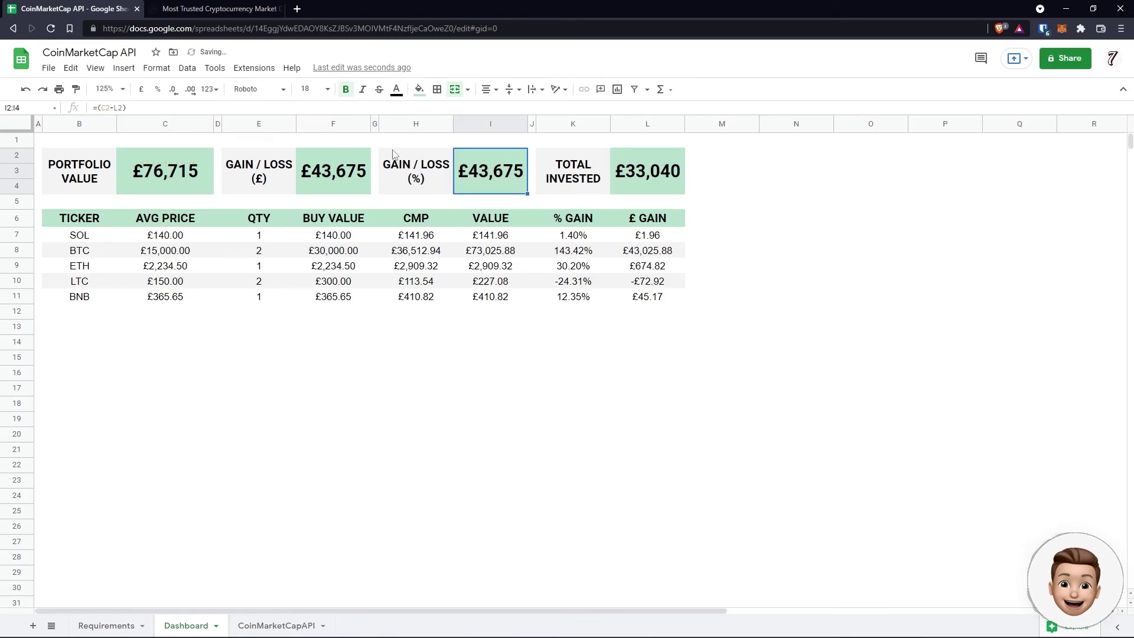
# Extend the Gain / Loss (%) formula to divide by Total Invested, as =(C2-L2)/L2
pyautogui.click(207, 107)
pyautogui.press('BackSpace')
pyautogui.press('BackSpace')
pyautogui.press('BackSpace')
pyautogui.click(659, 172)
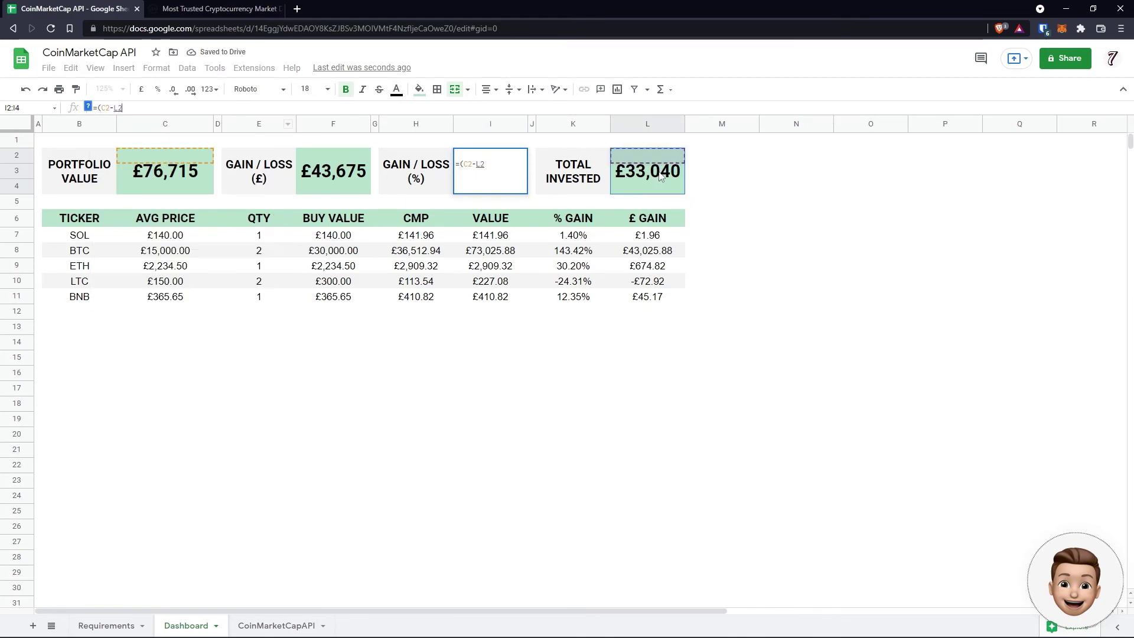
pyautogui.write(')/')
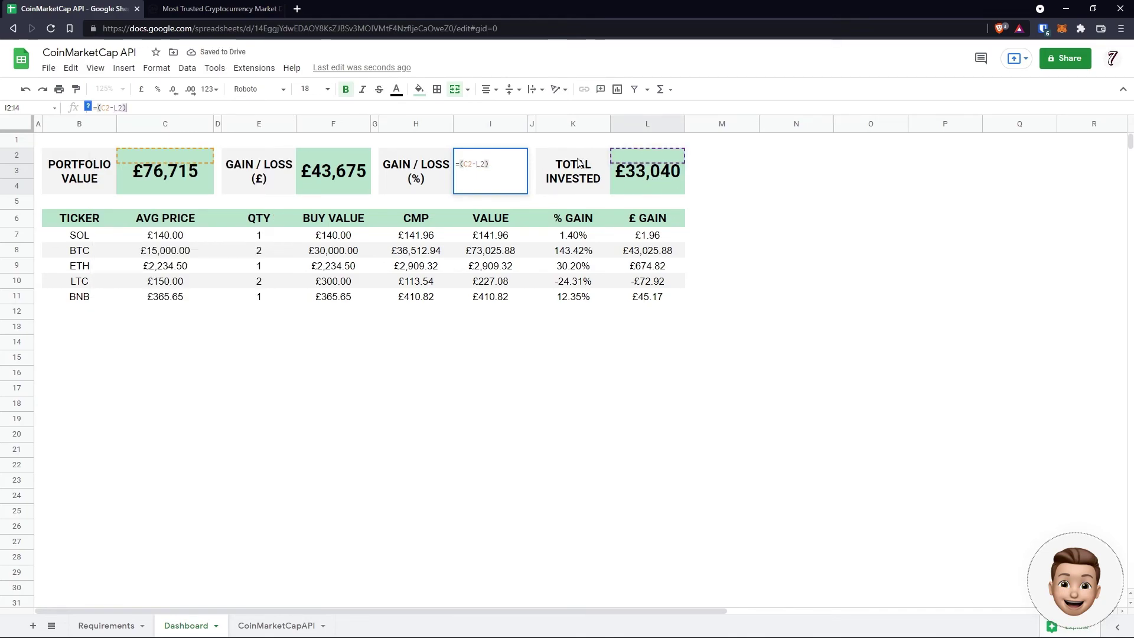
pyautogui.click(633, 176)
pyautogui.press('Return')
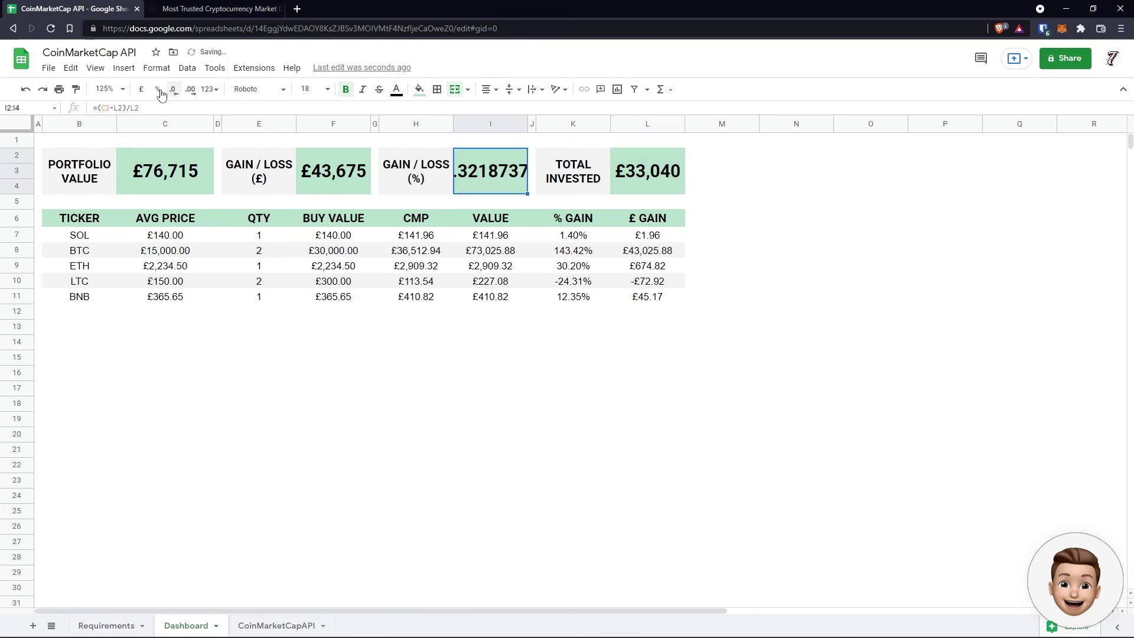
# Format the Gain / Loss (%) result as a percentage with two decimal places
pyautogui.click(158, 89)
pyautogui.click(416, 372)
pyautogui.click(489, 177)
pyautogui.click(475, 418)
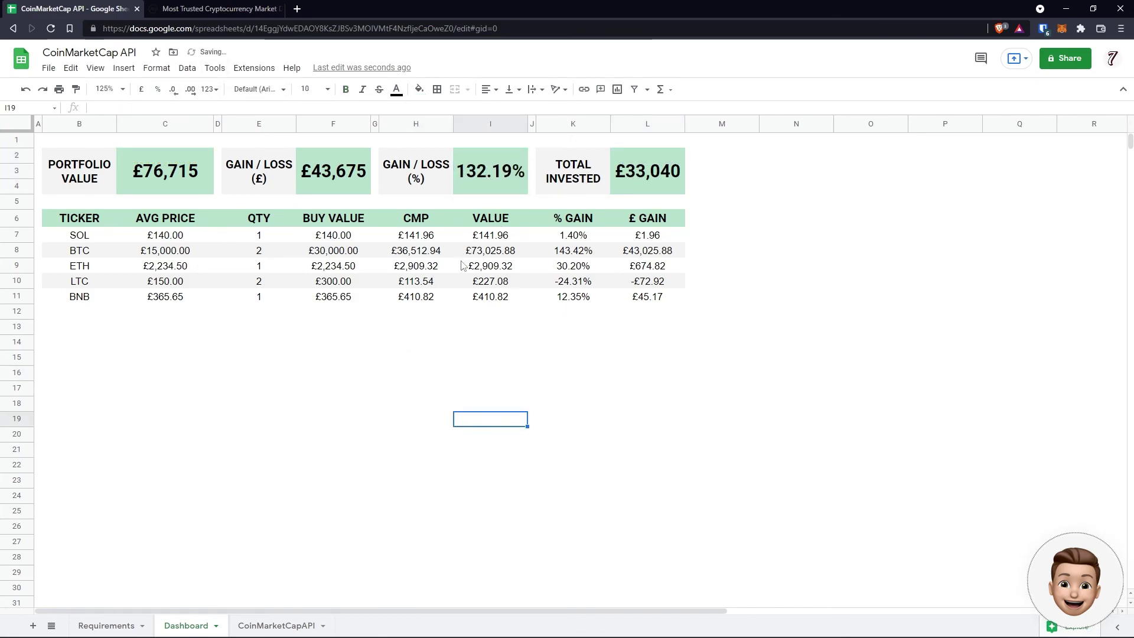
pyautogui.click(368, 312)
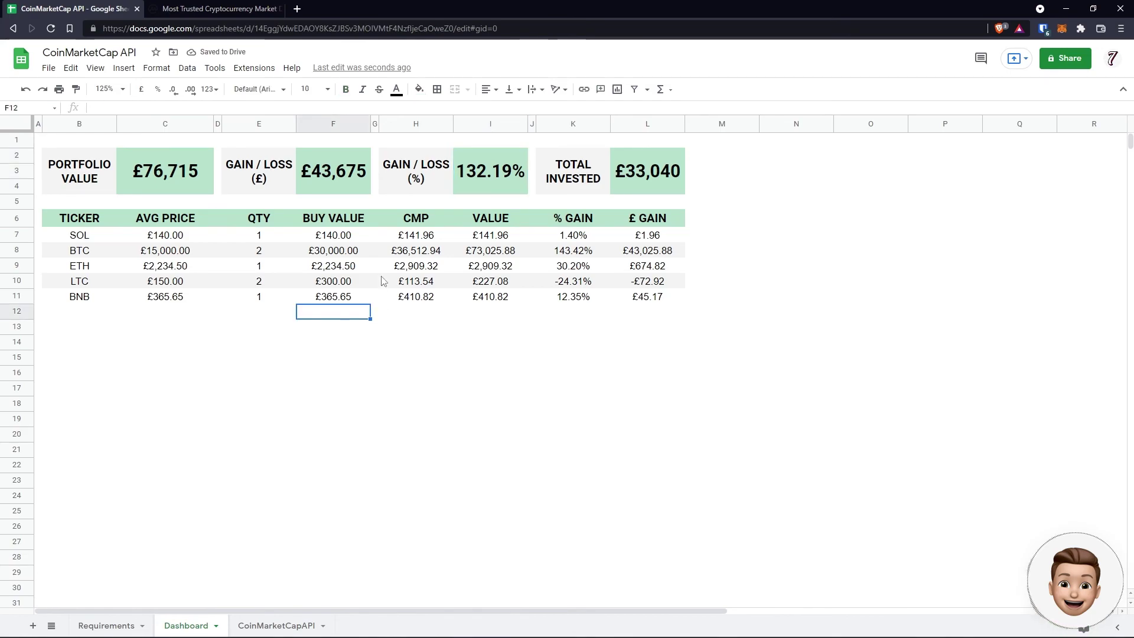